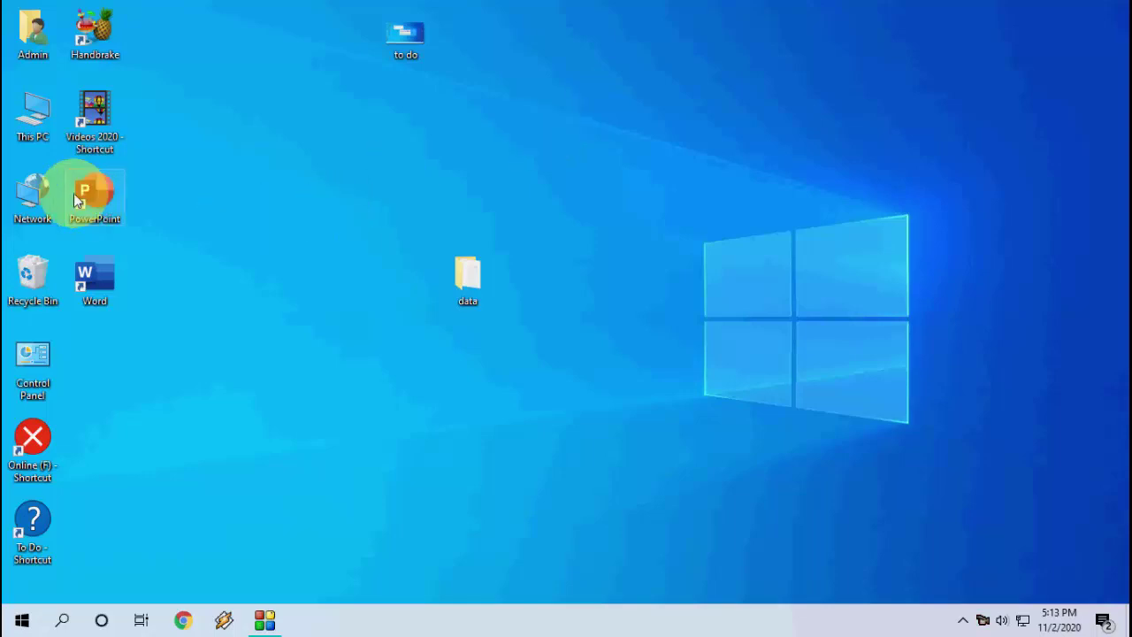
Open the 103APPLE folder inside DCIM on the Apple iPhone's Internal Storage from This PC.
double_click(29, 131)
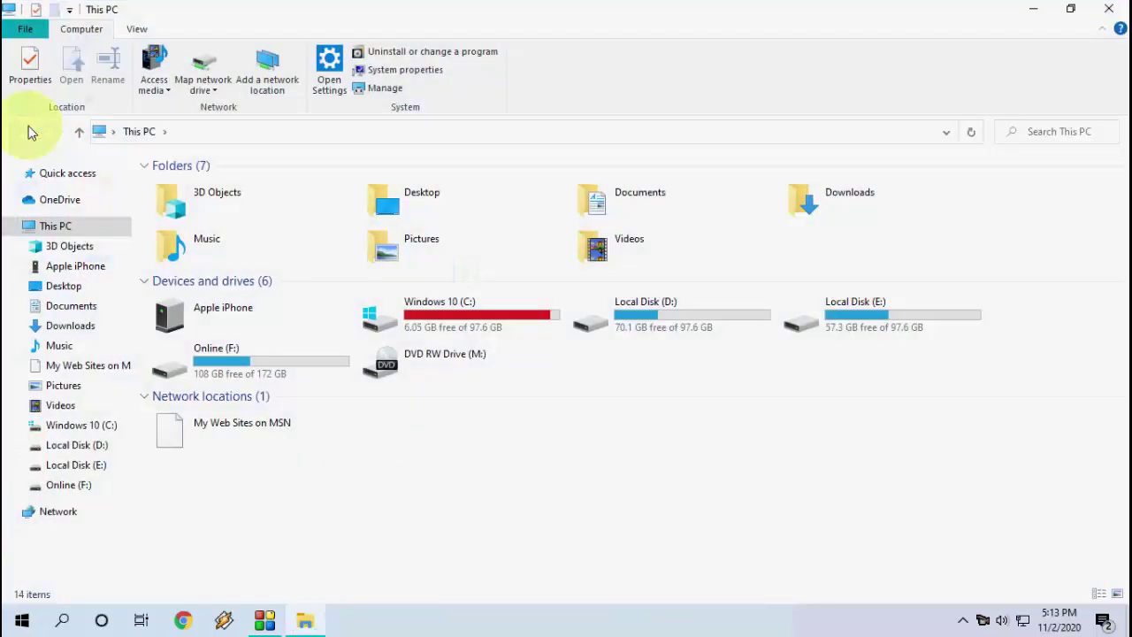
double_click(249, 319)
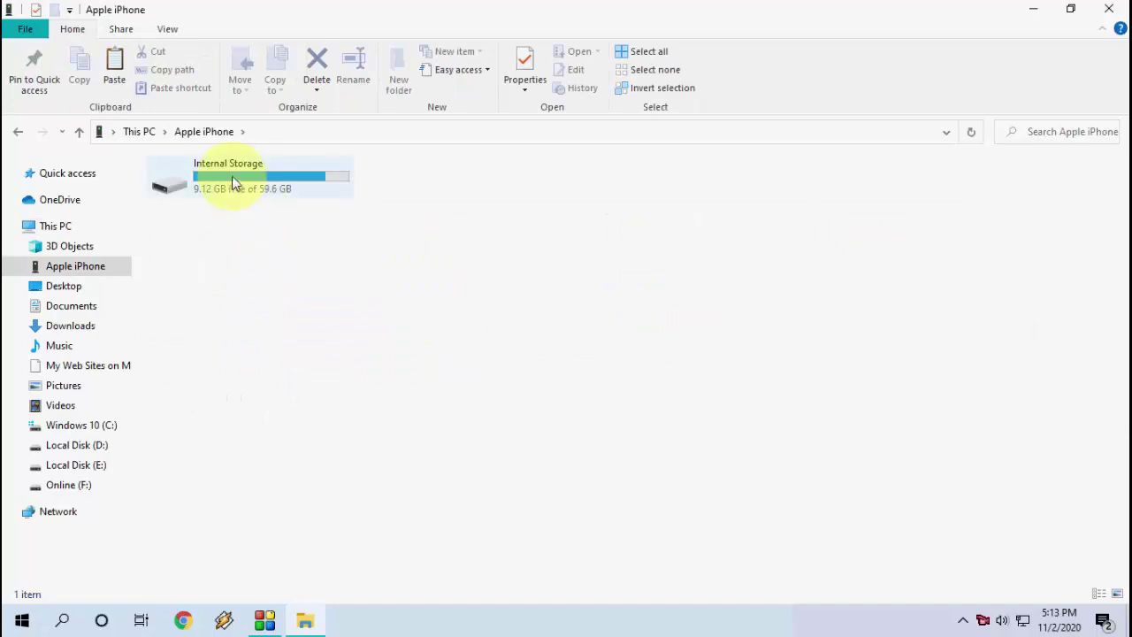
double_click(235, 182)
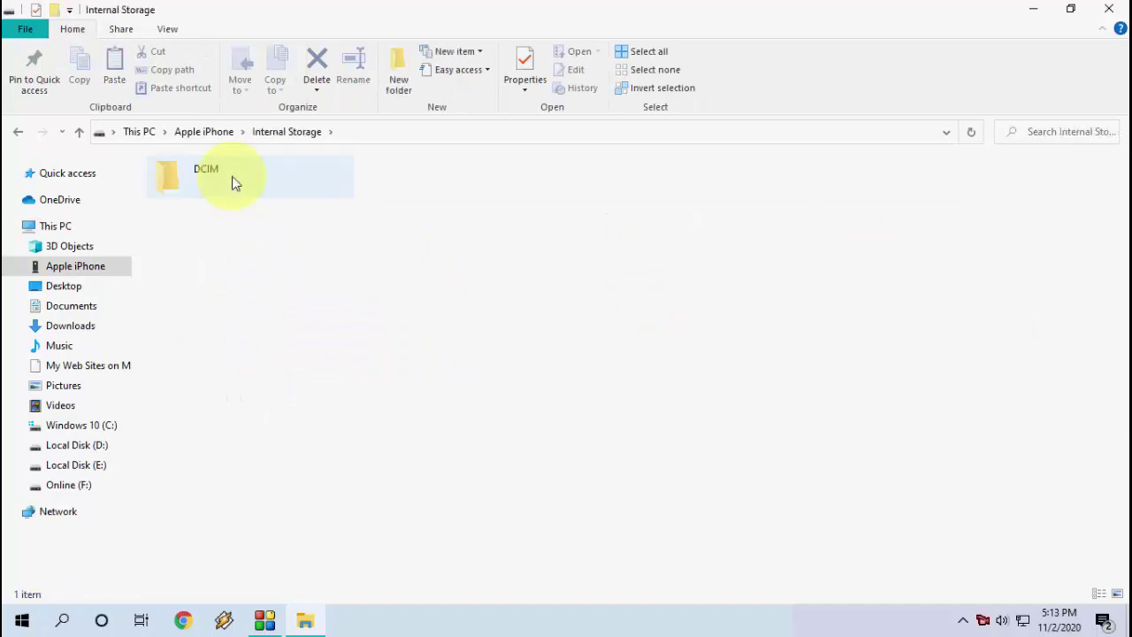
double_click(232, 180)
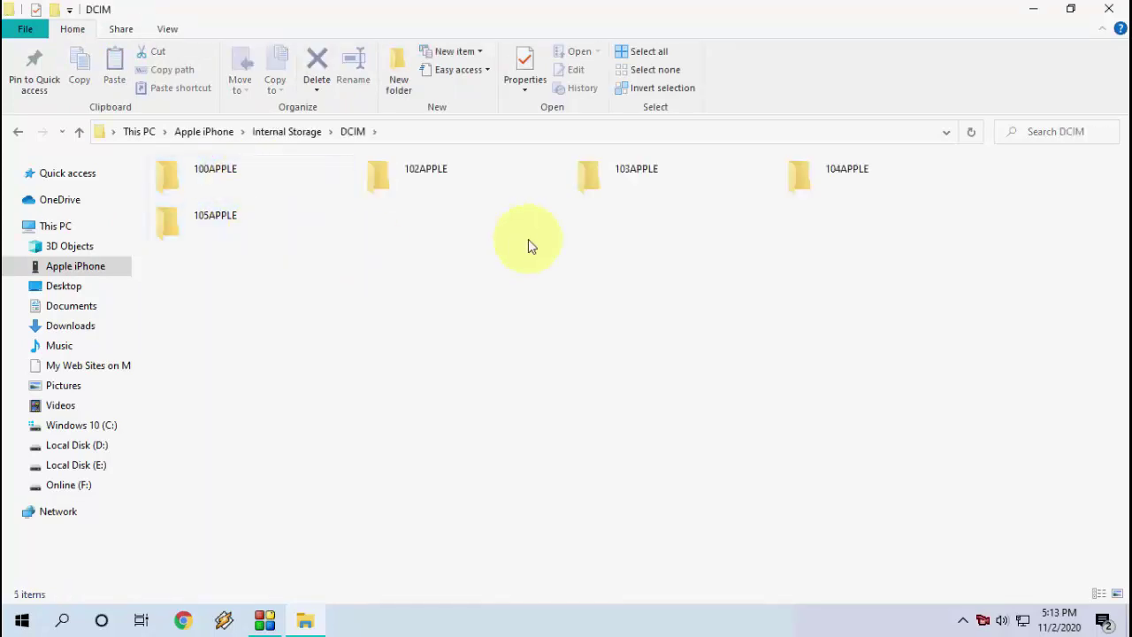
double_click(633, 189)
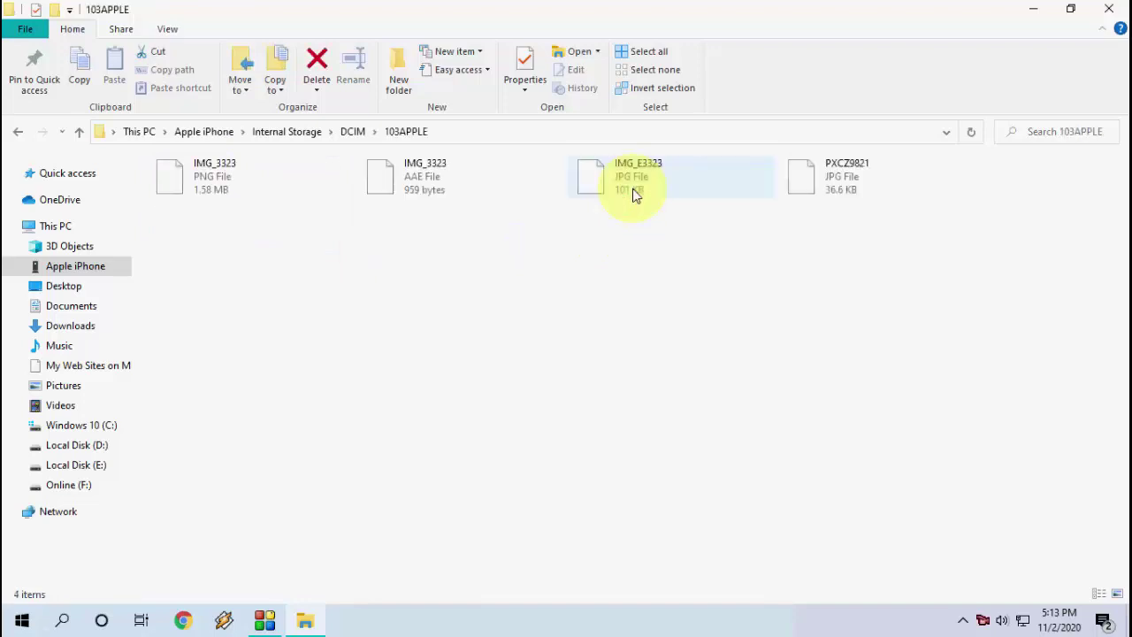
Copy all the files in the iPhone's 103APPLE folder.
key("ctrl+a")
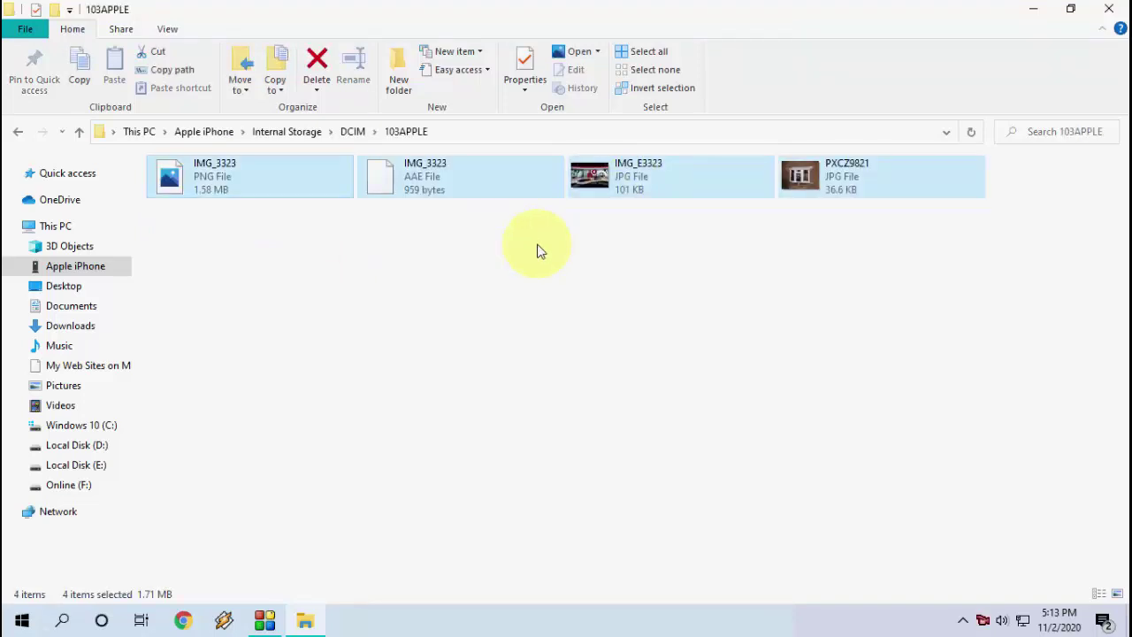
right_click(483, 193)
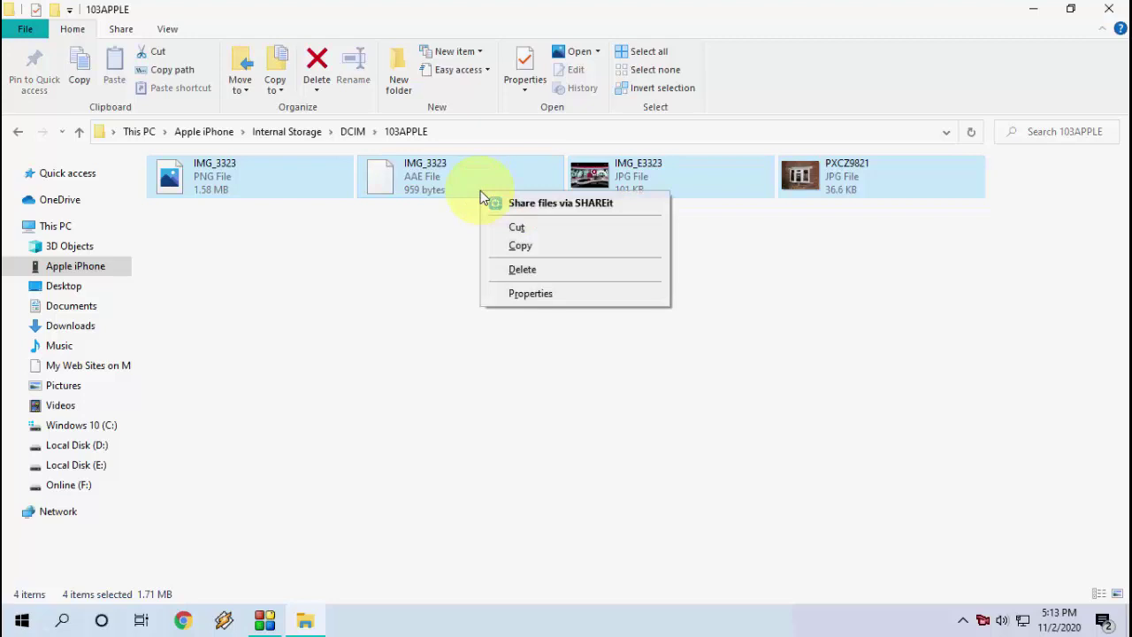
left_click(524, 246)
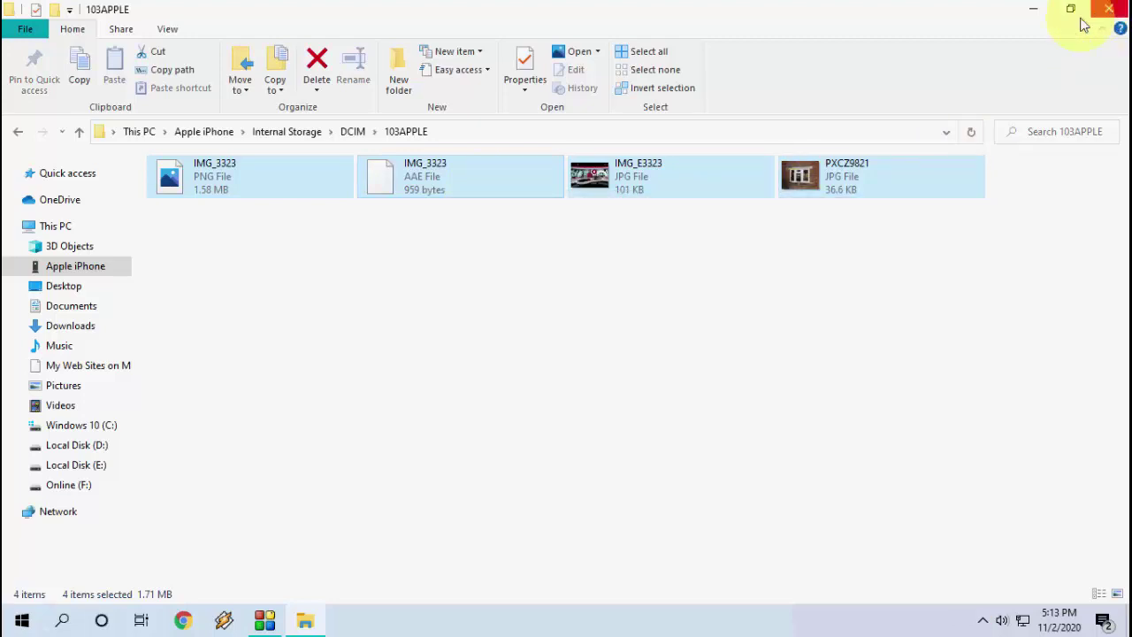
Paste the copied iPhone files onto the desktop while keeping the 103APPLE folder window open and out of the way.
left_click(1033, 10)
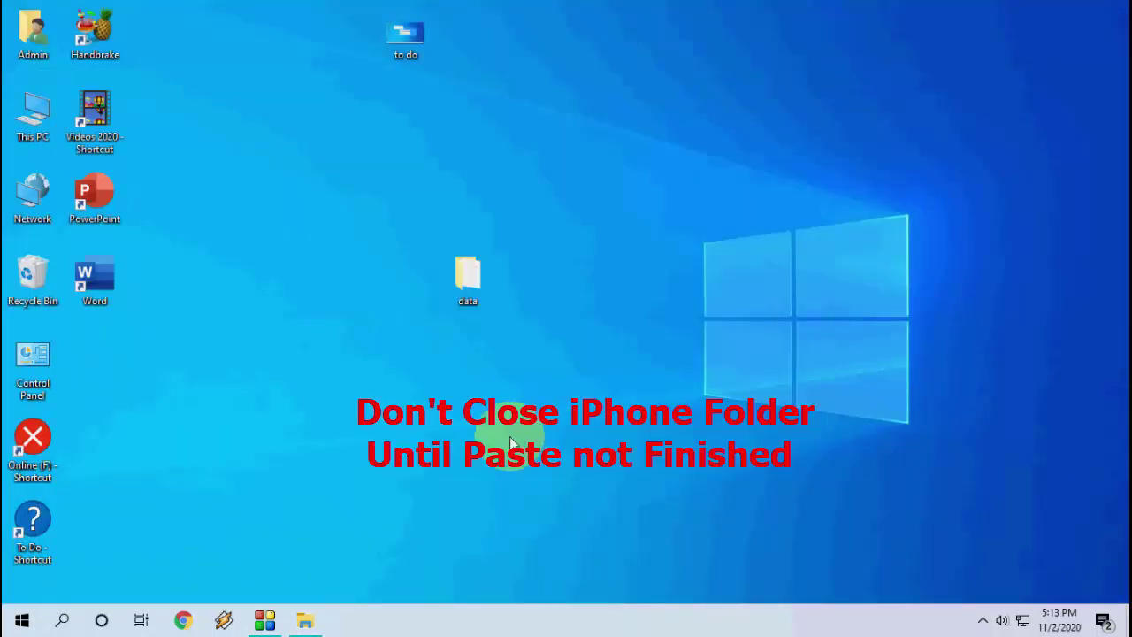
left_click(304, 619)
left_click_drag(834, 12, 575, 95)
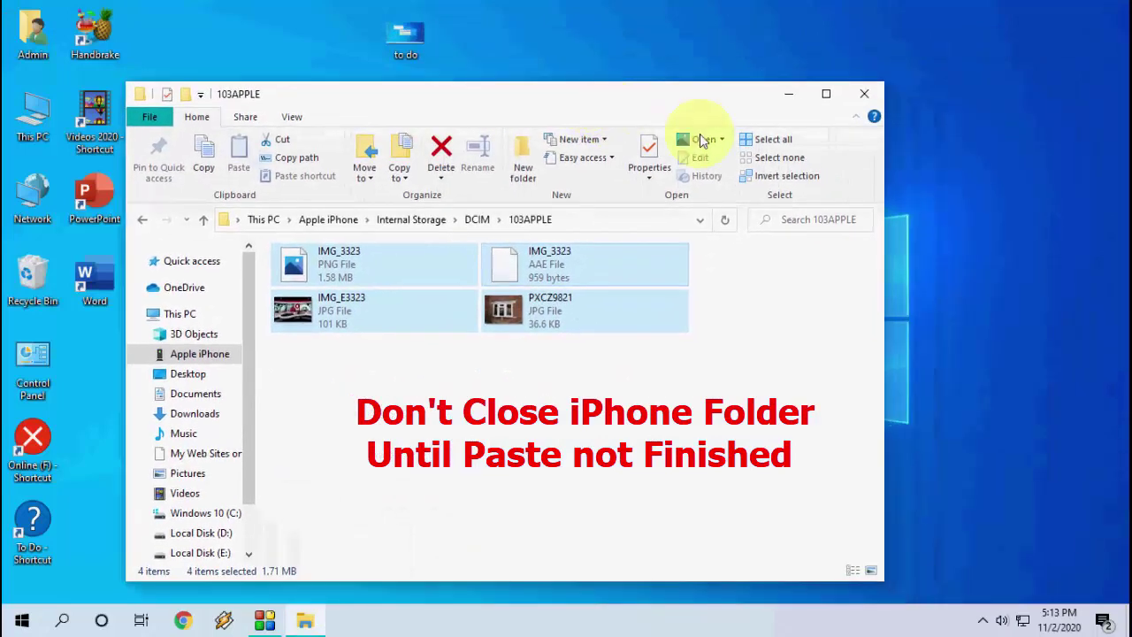
right_click(980, 133)
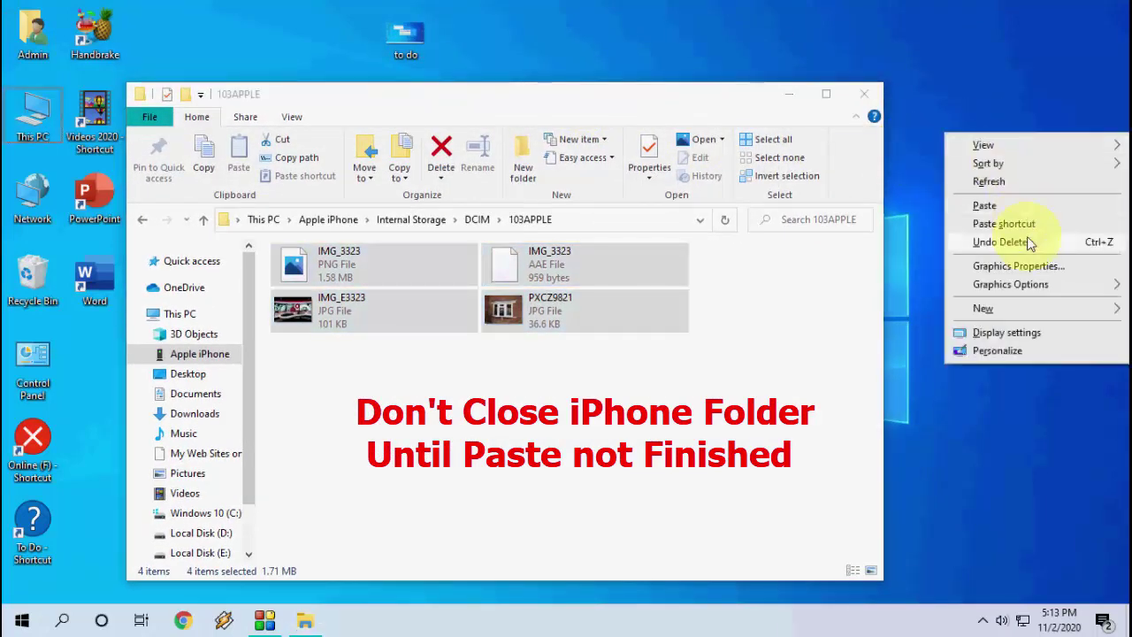
left_click(1010, 205)
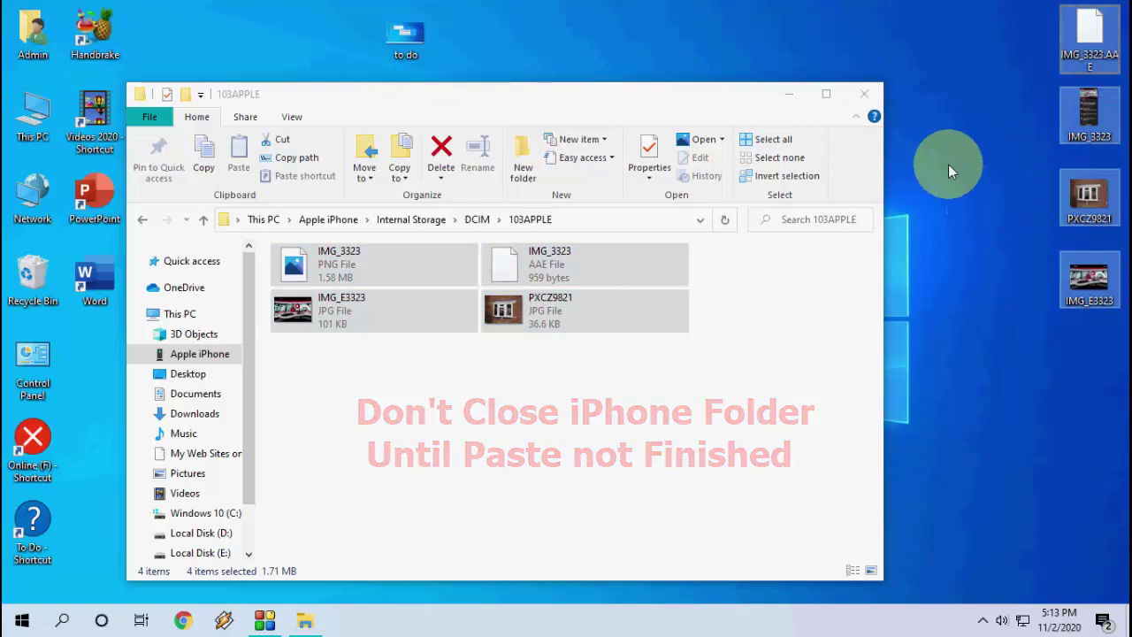
Close the 103APPLE folder window and refresh the desktop.
left_click(876, 97)
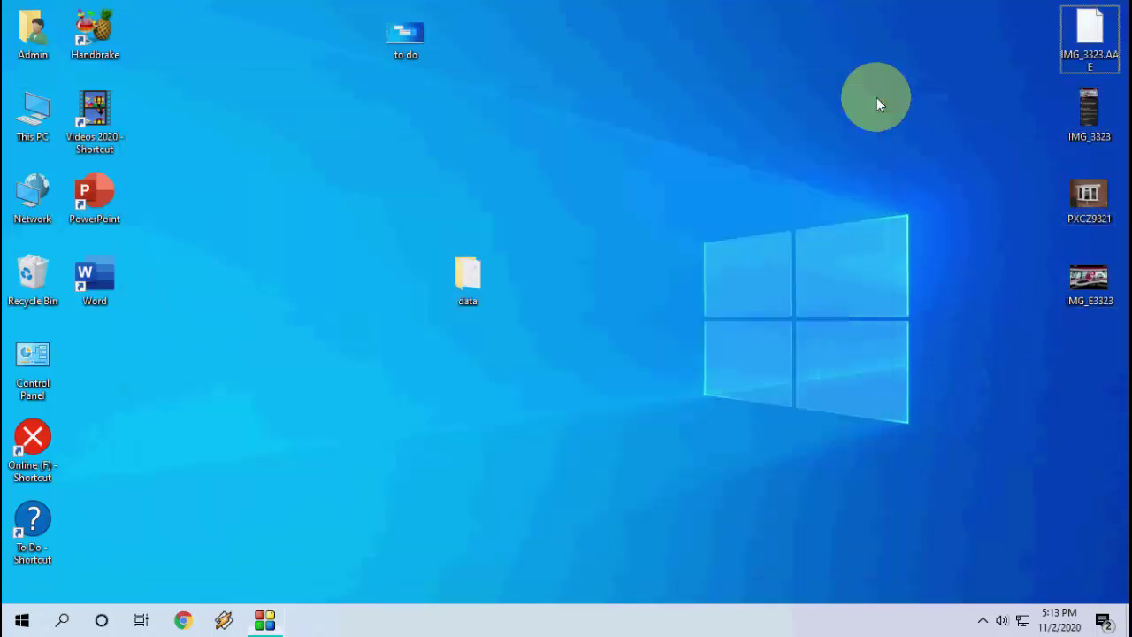
right_click(876, 99)
left_click(905, 146)
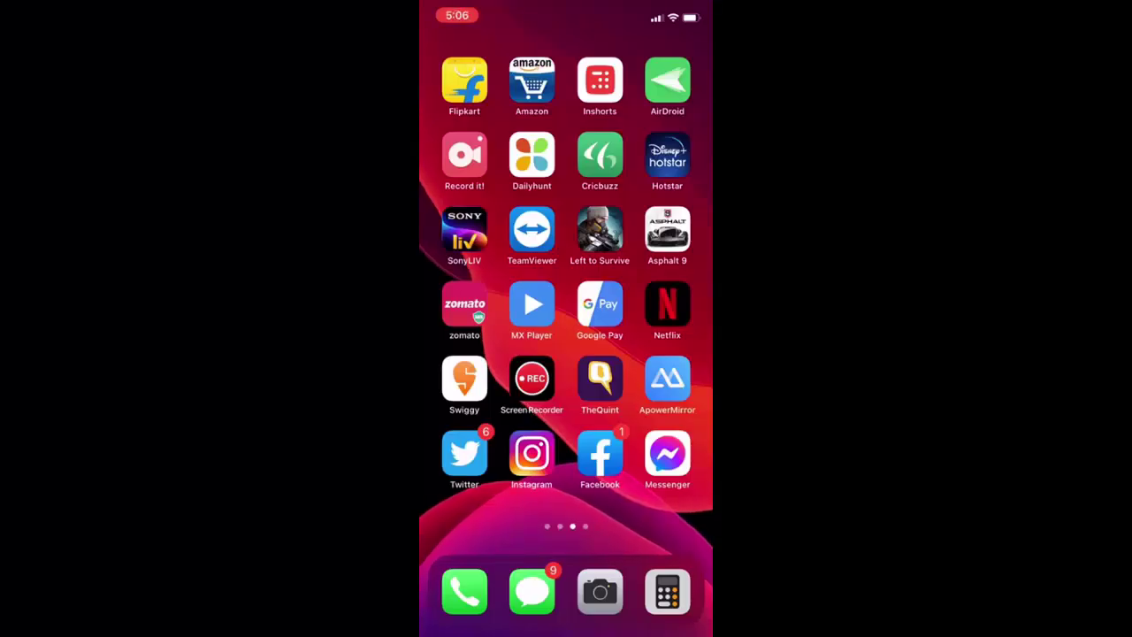
Switch to the iPhone's Settings app and open the Photos settings page.
scroll(566, 274, "left", 5)
scroll(566, 274, "left", 5)
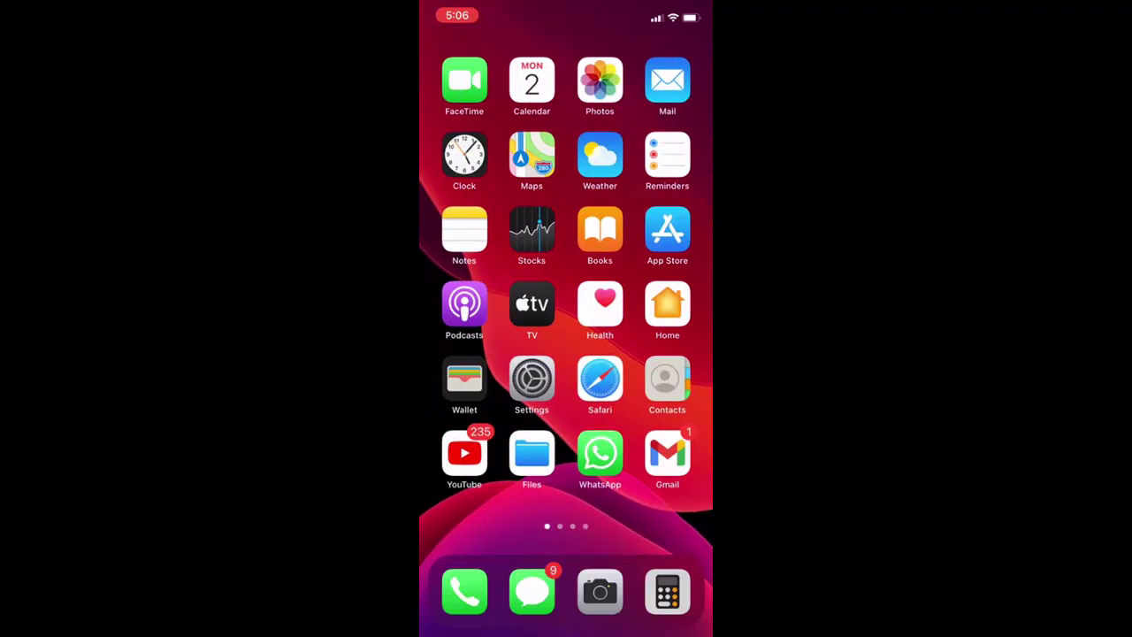
left_click(532, 380)
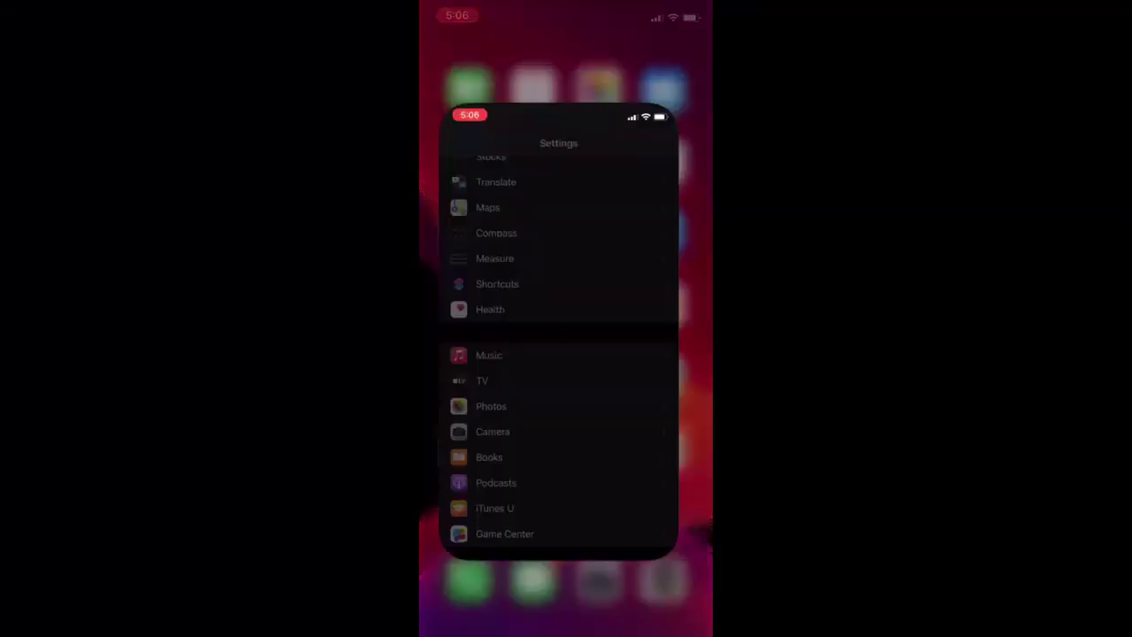
scroll(567, 353, "up", 10)
scroll(566, 354, "up", 10)
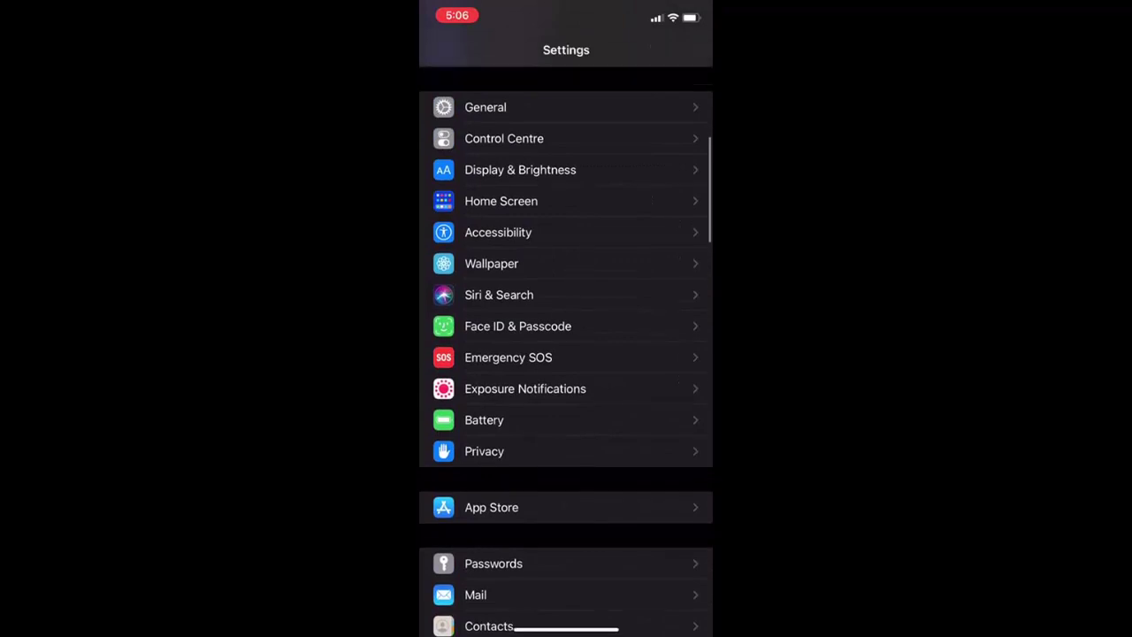
scroll(566, 354, "down", 10)
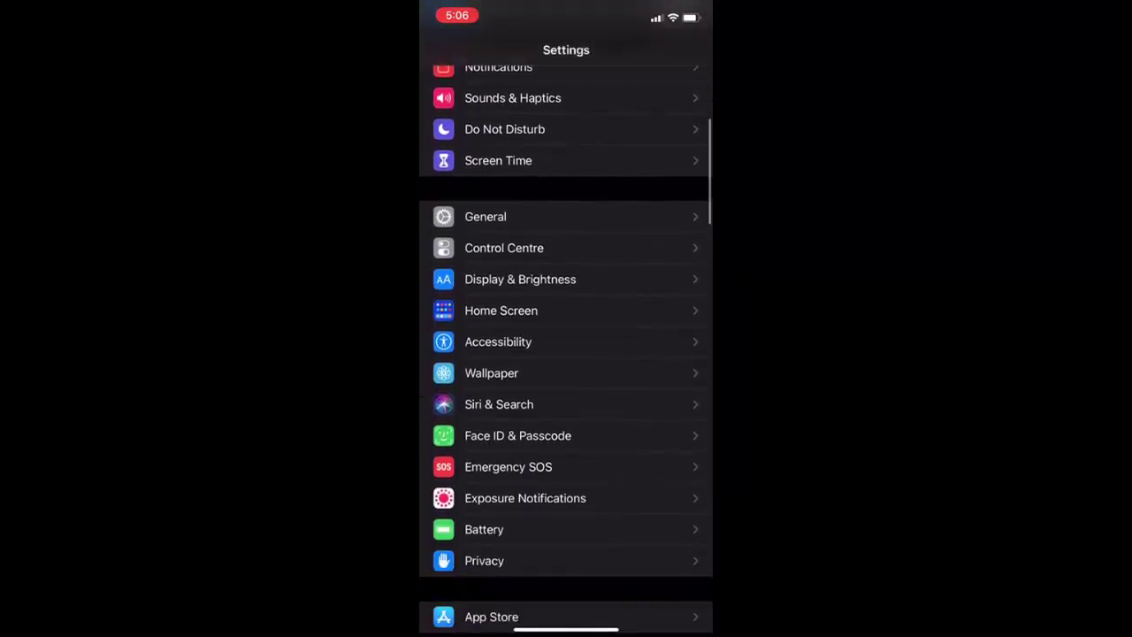
scroll(566, 354, "down", 10)
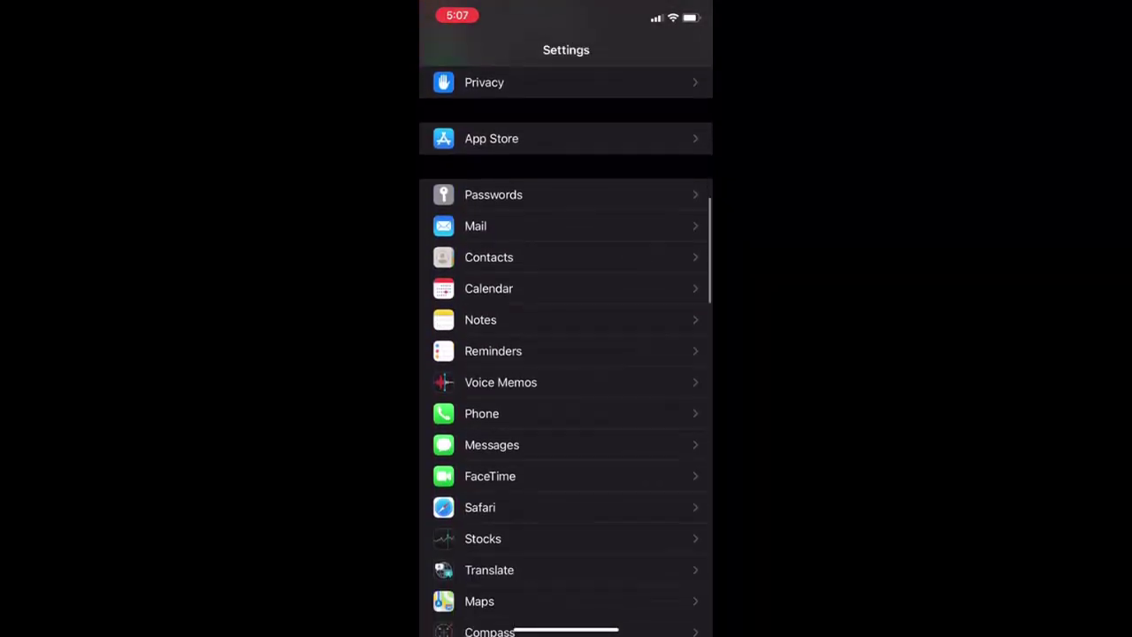
scroll(566, 354, "down", 5)
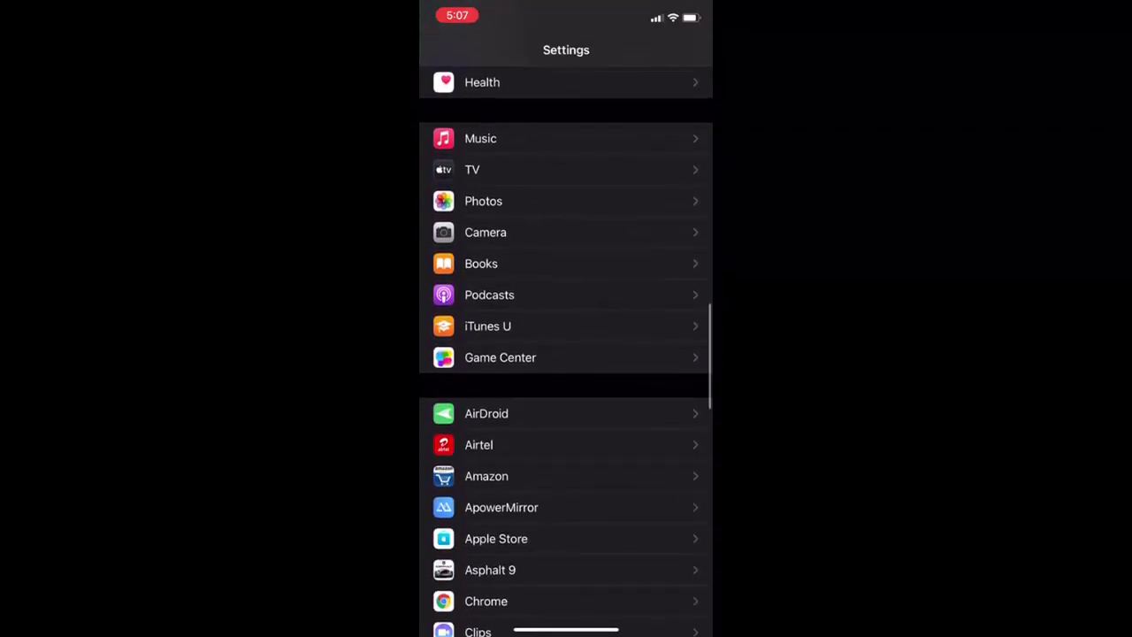
left_click(483, 195)
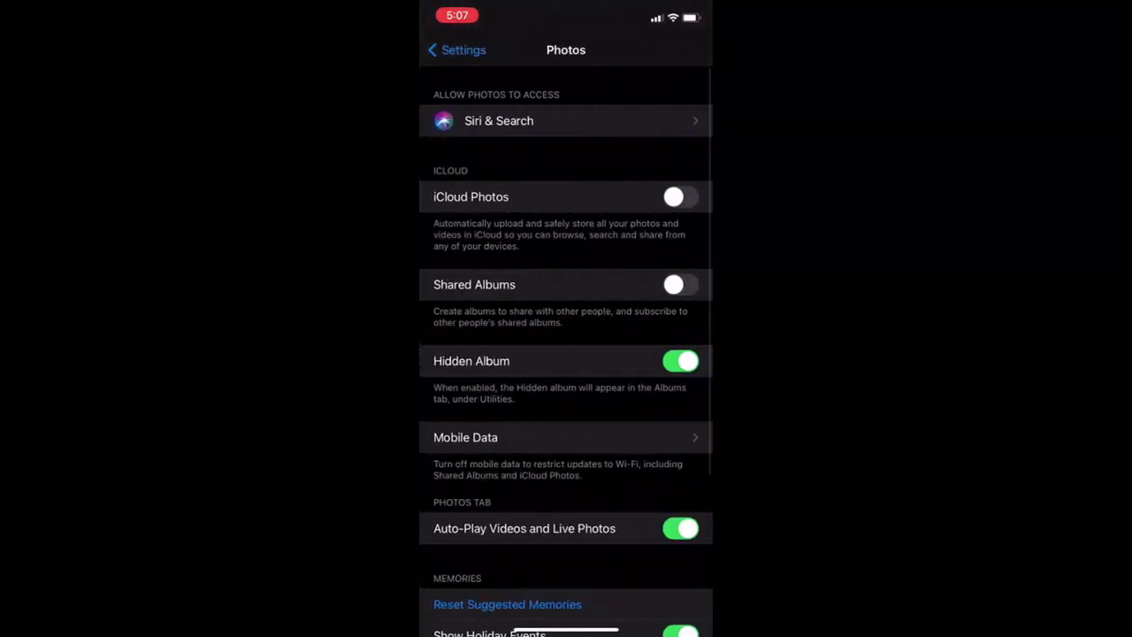
scroll(566, 354, "down", 3)
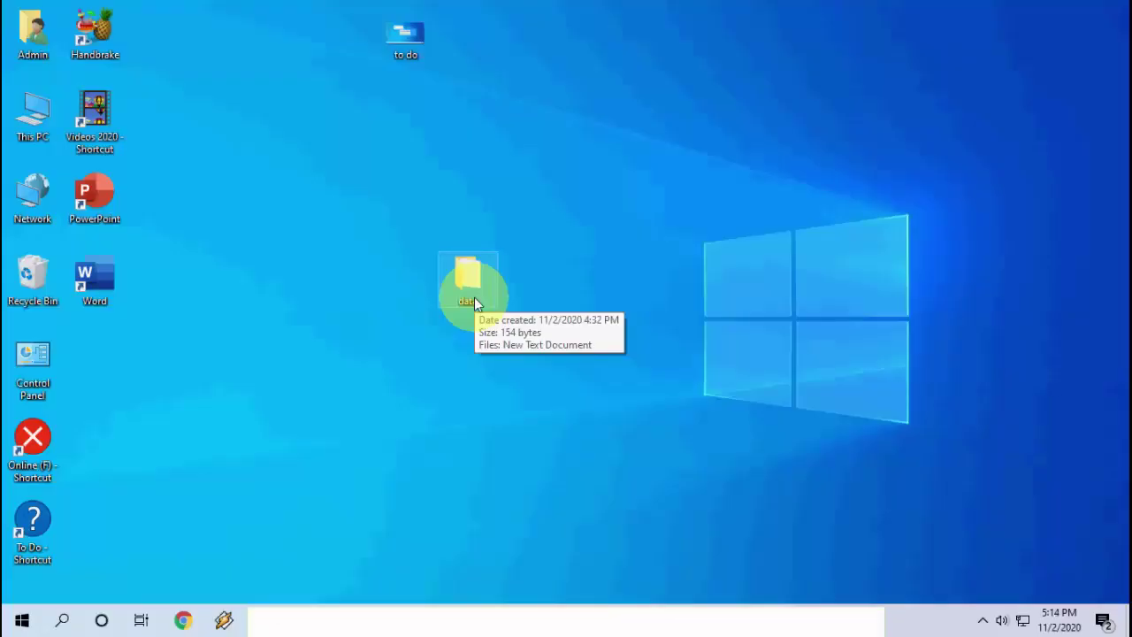
Open the desktop's data folder in a maximized window and switch its preview pane on and off again.
double_click(474, 297)
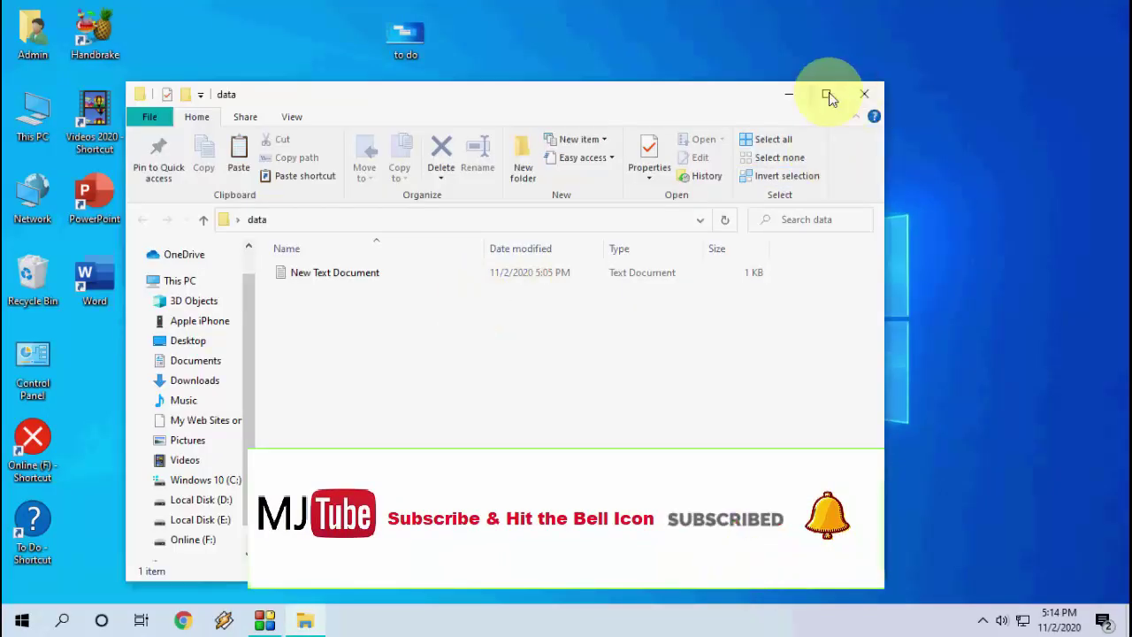
left_click(823, 95)
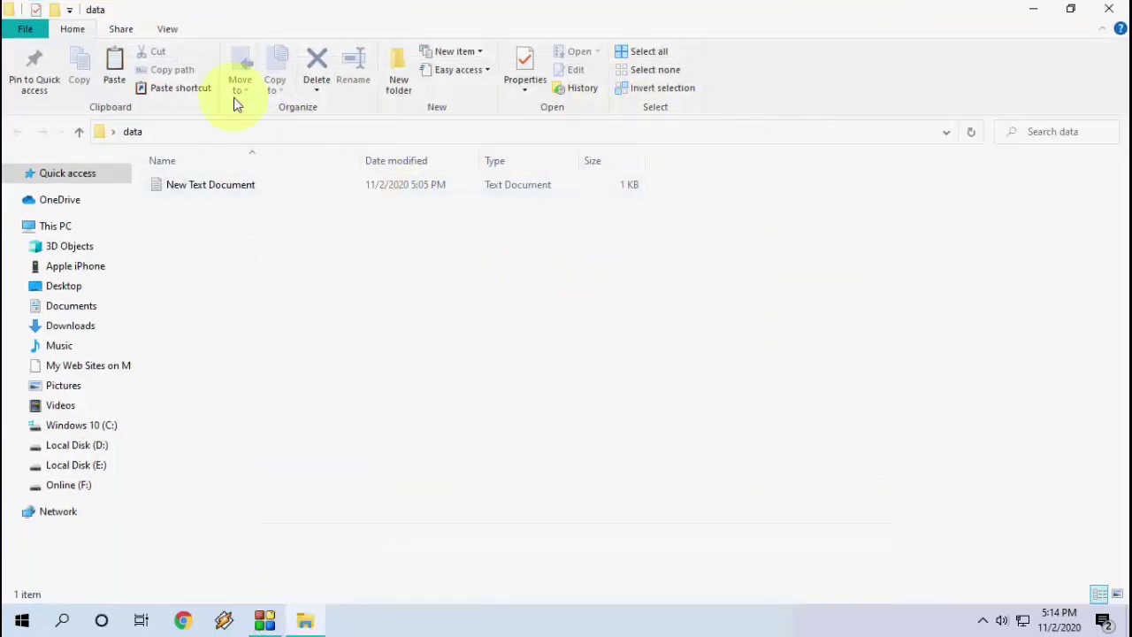
left_click(332, 69)
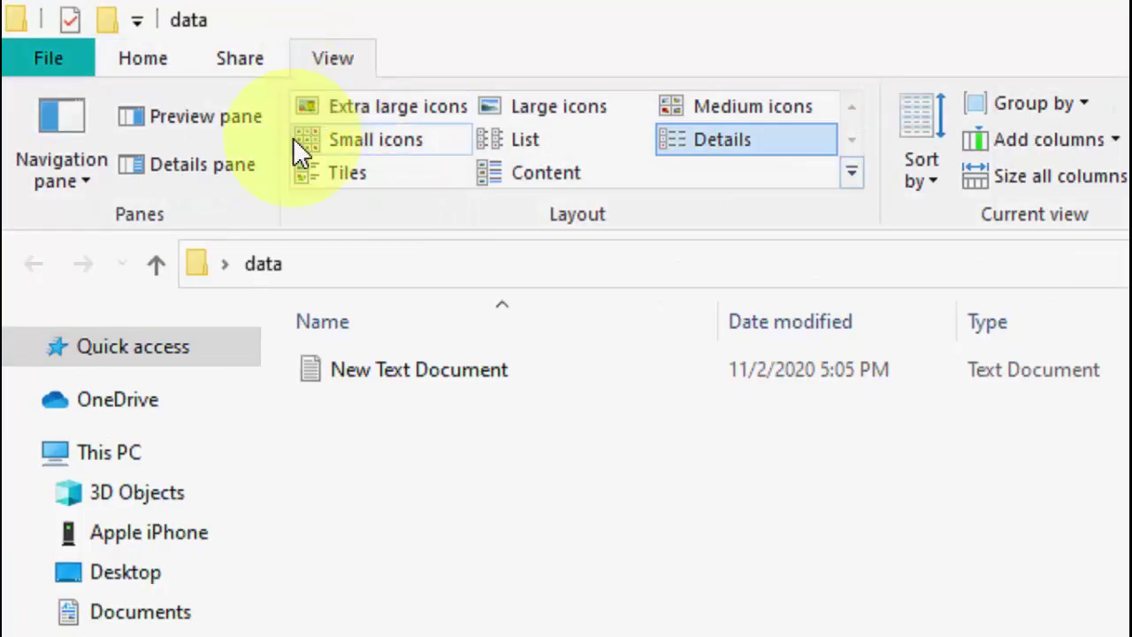
left_click(174, 131)
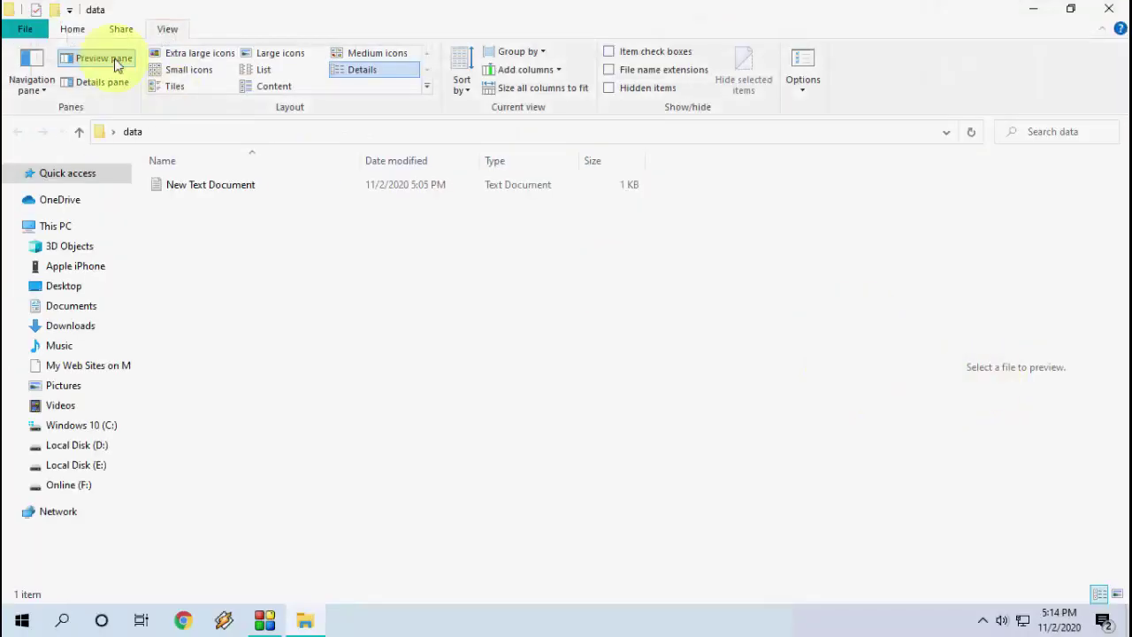
left_click(115, 64)
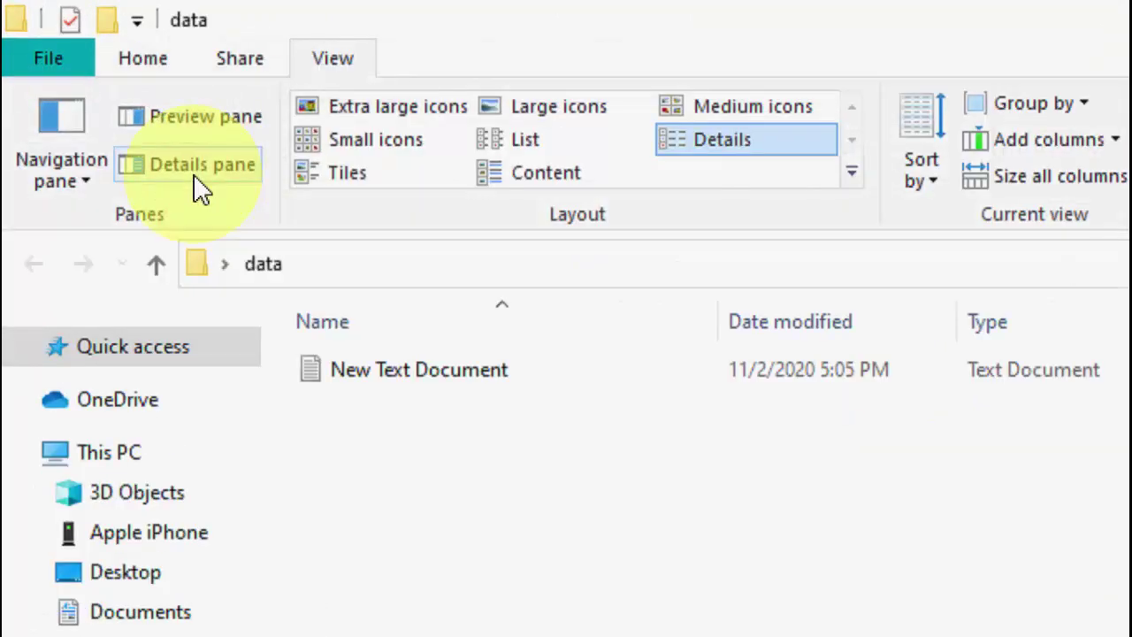
Switch the data folder's details pane on and off again.
left_click(210, 176)
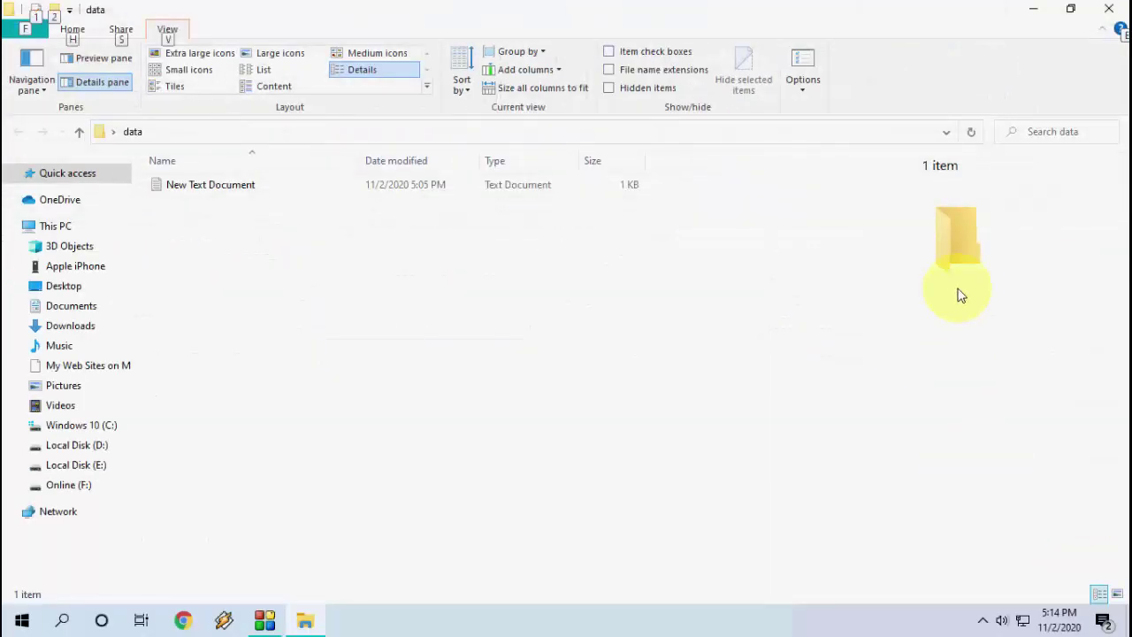
left_click(95, 83)
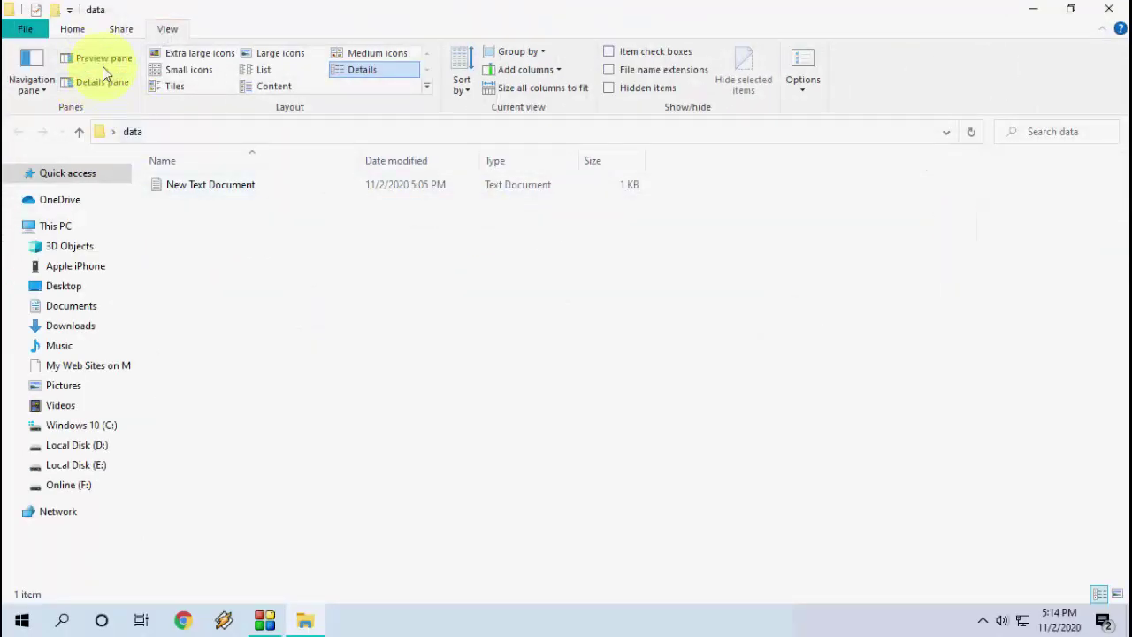
right_click(470, 386)
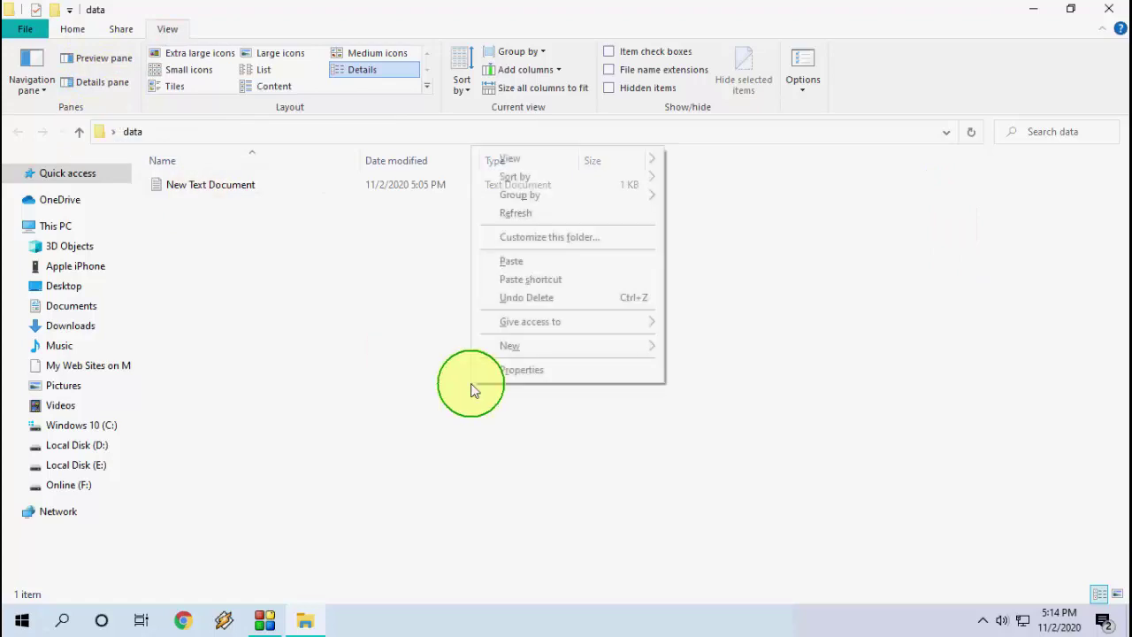
left_click(393, 413)
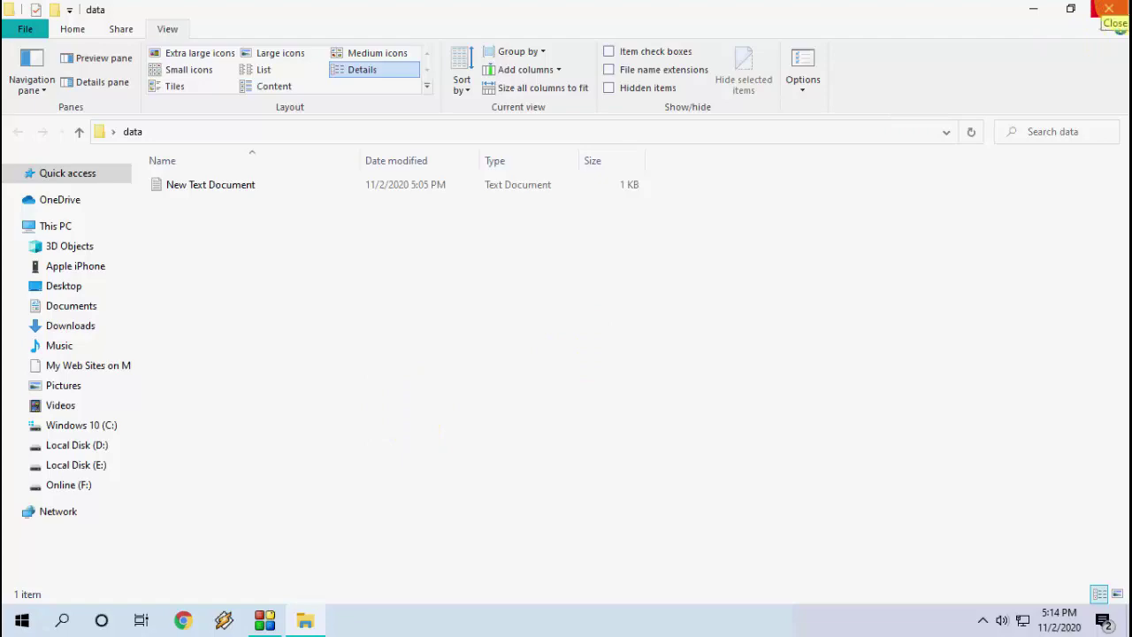
Close the data folder window and refresh the desktop.
left_click(1111, 11)
right_click(340, 185)
left_click(363, 236)
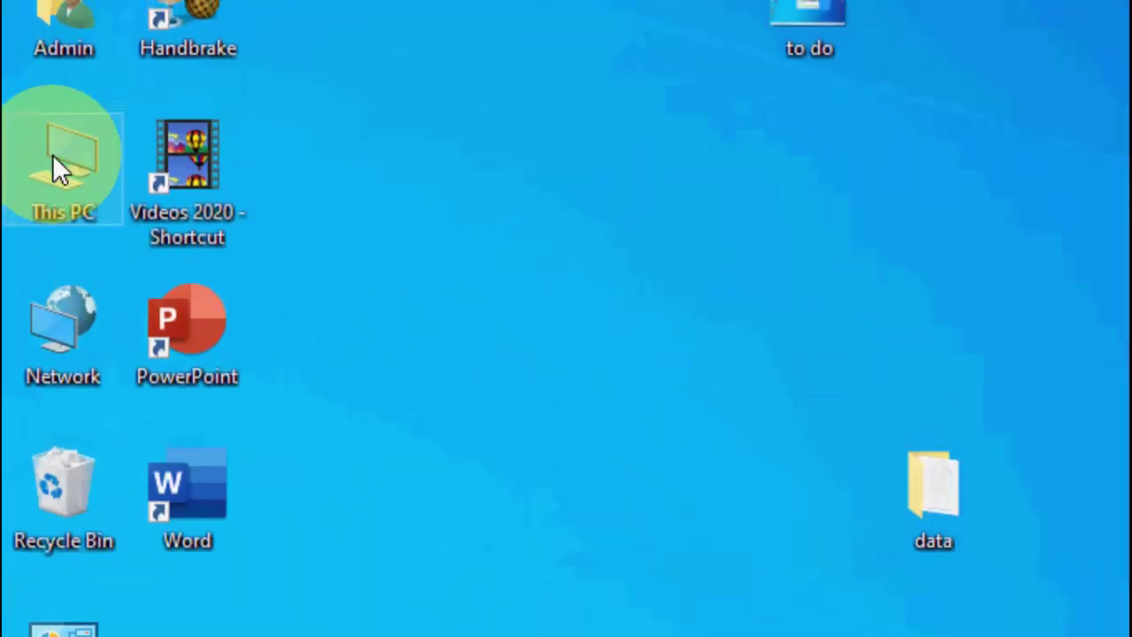
Open the System32 folder inside the Windows folder on the C: drive.
double_click(54, 166)
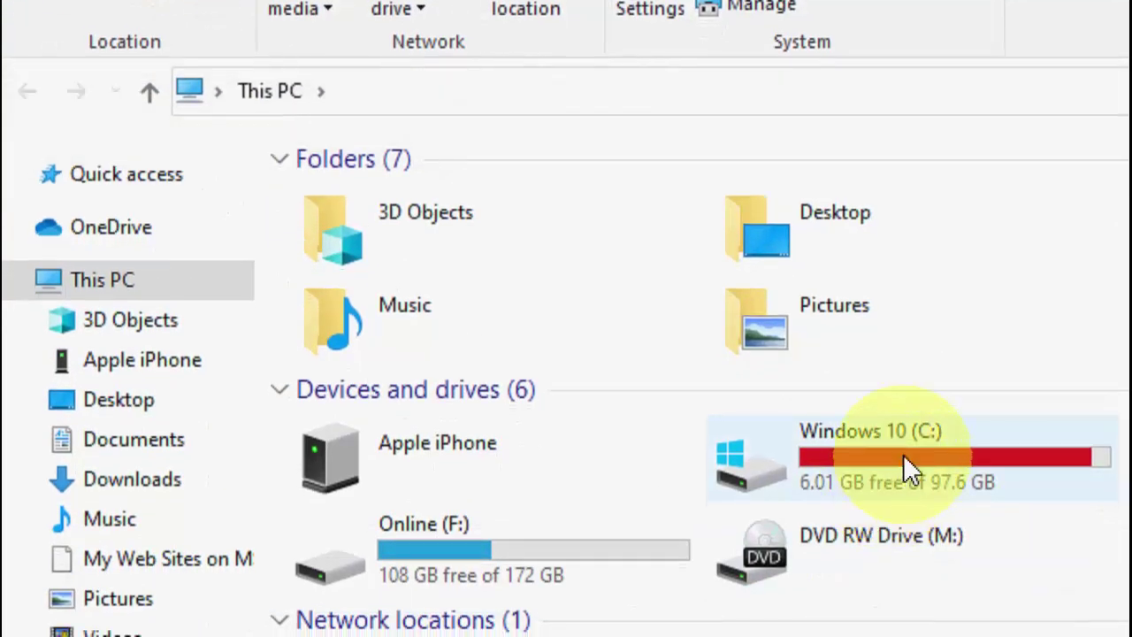
double_click(908, 468)
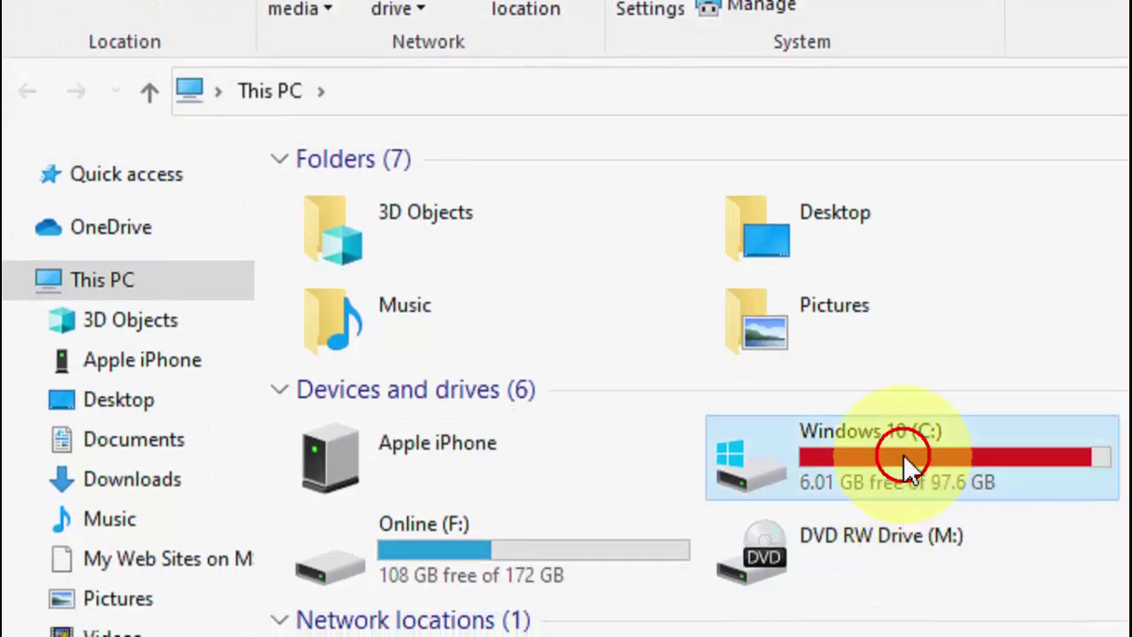
double_click(408, 499)
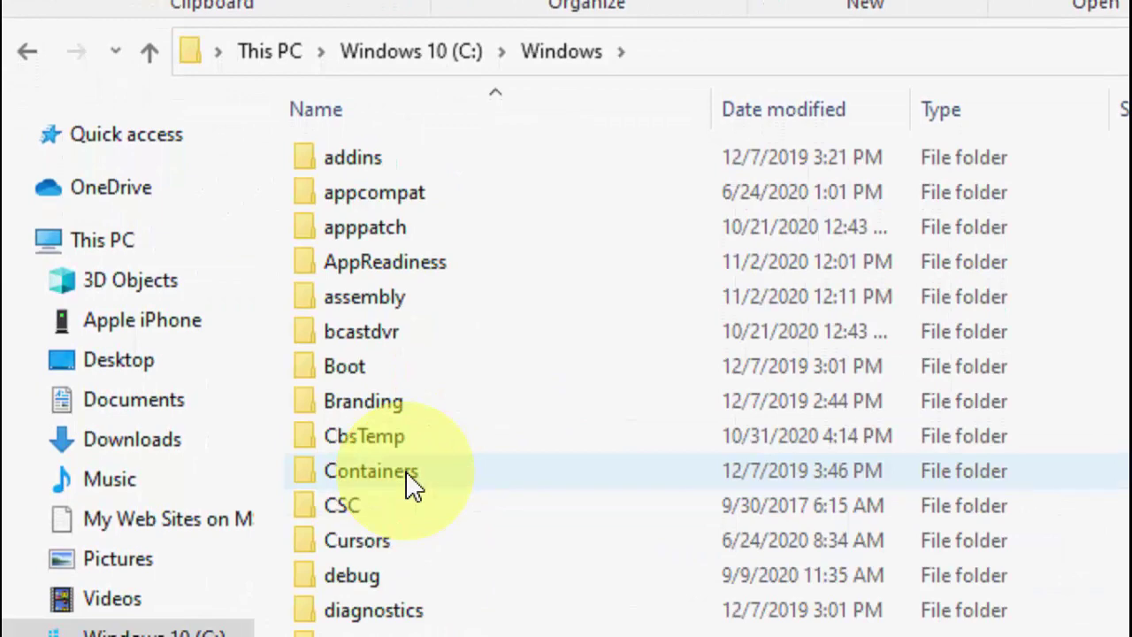
left_click(412, 482)
type("sy")
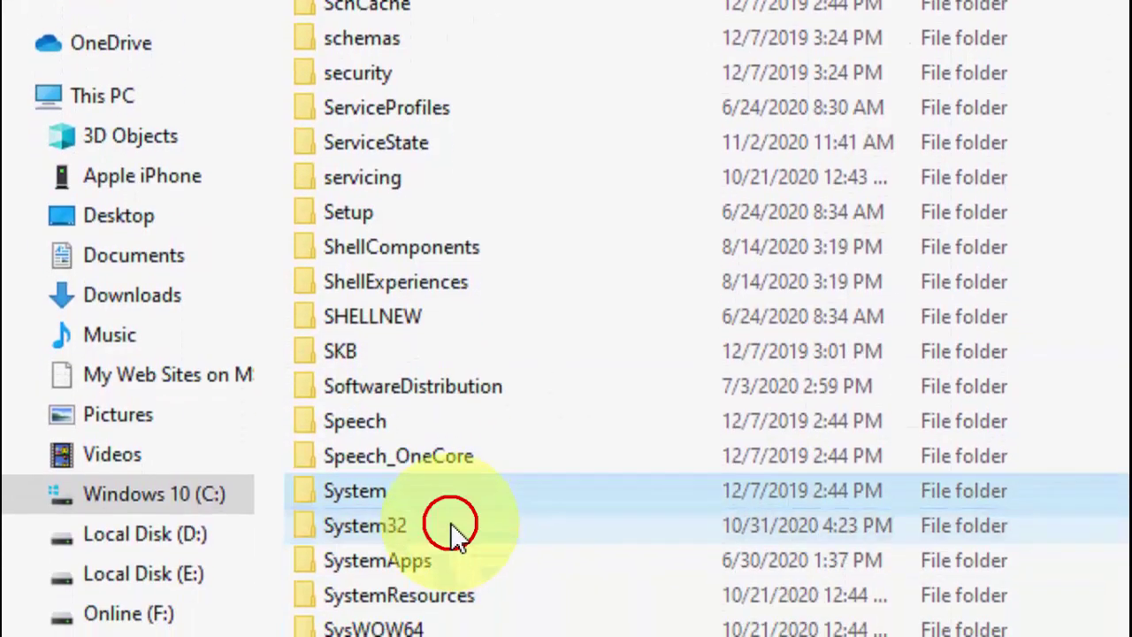
left_click(451, 519)
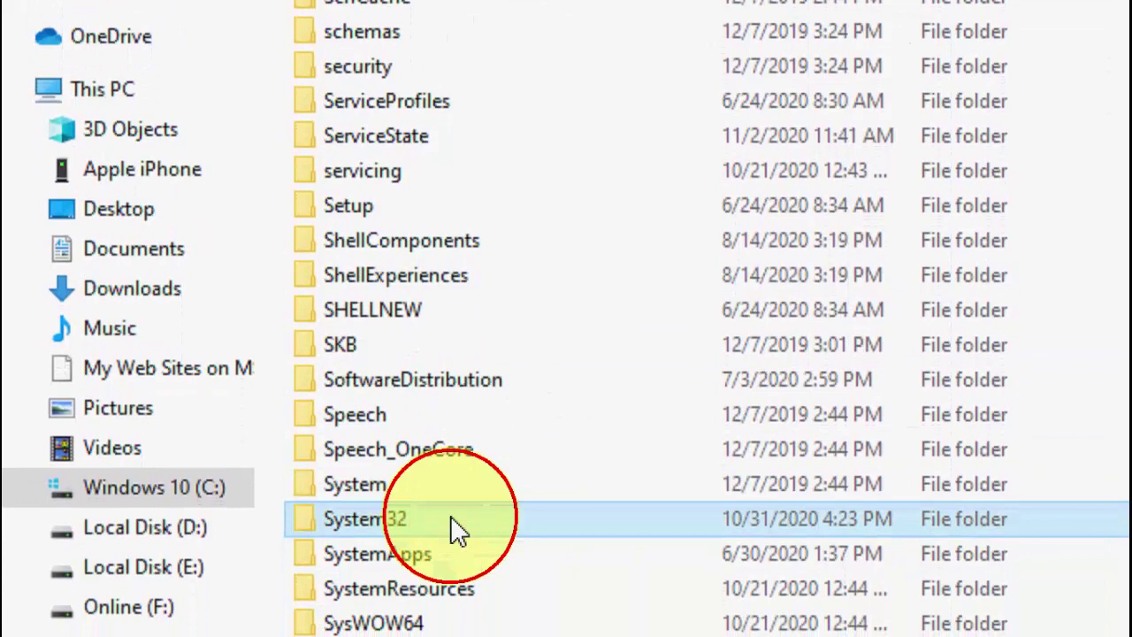
double_click(450, 515)
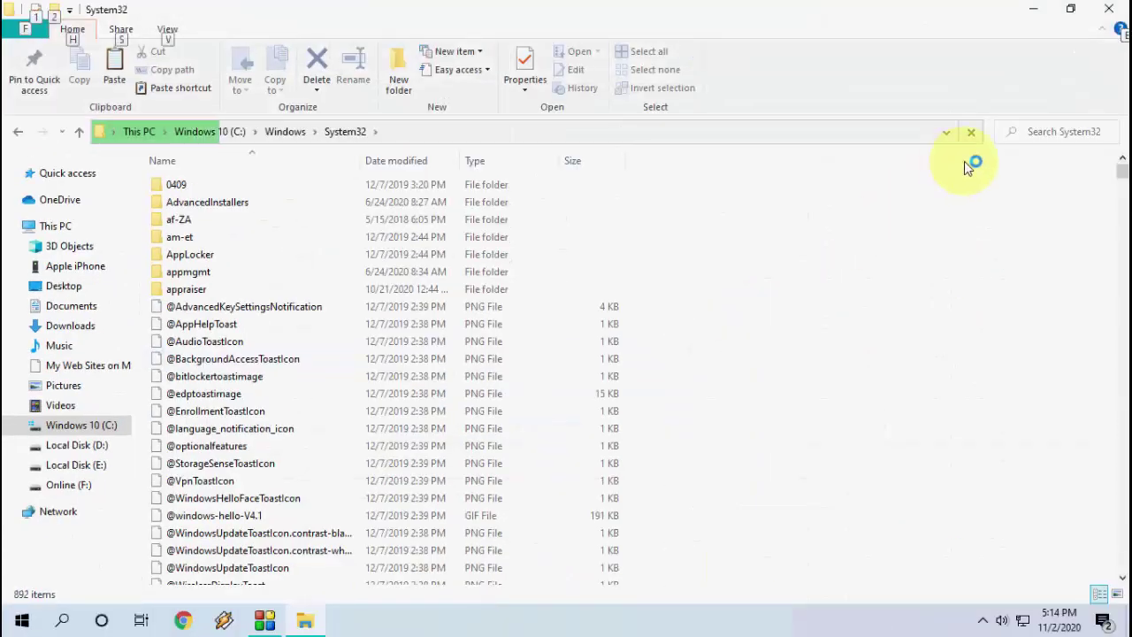
Search the System32 folder for rdpclip.
key("alt")
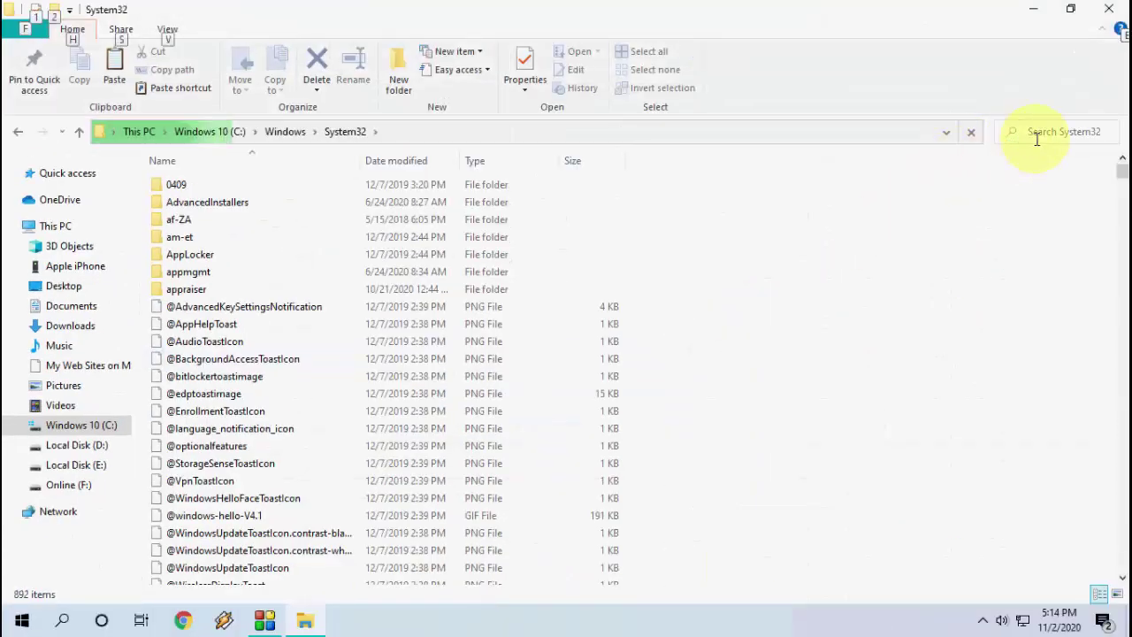
left_click(1039, 132)
type("rdpclip")
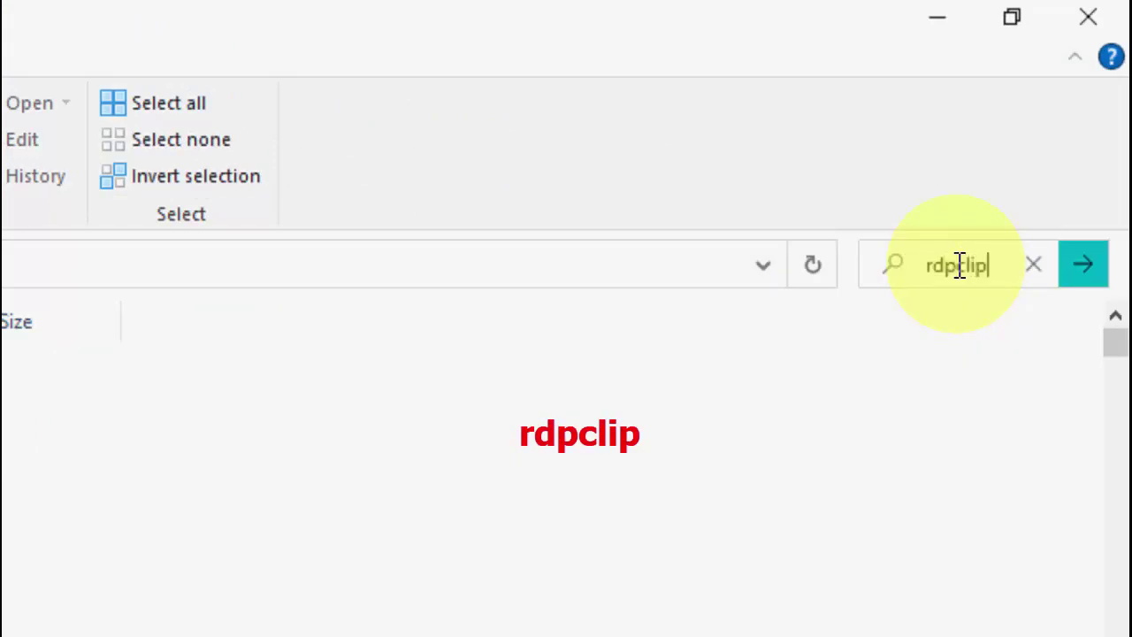
left_click(1085, 265)
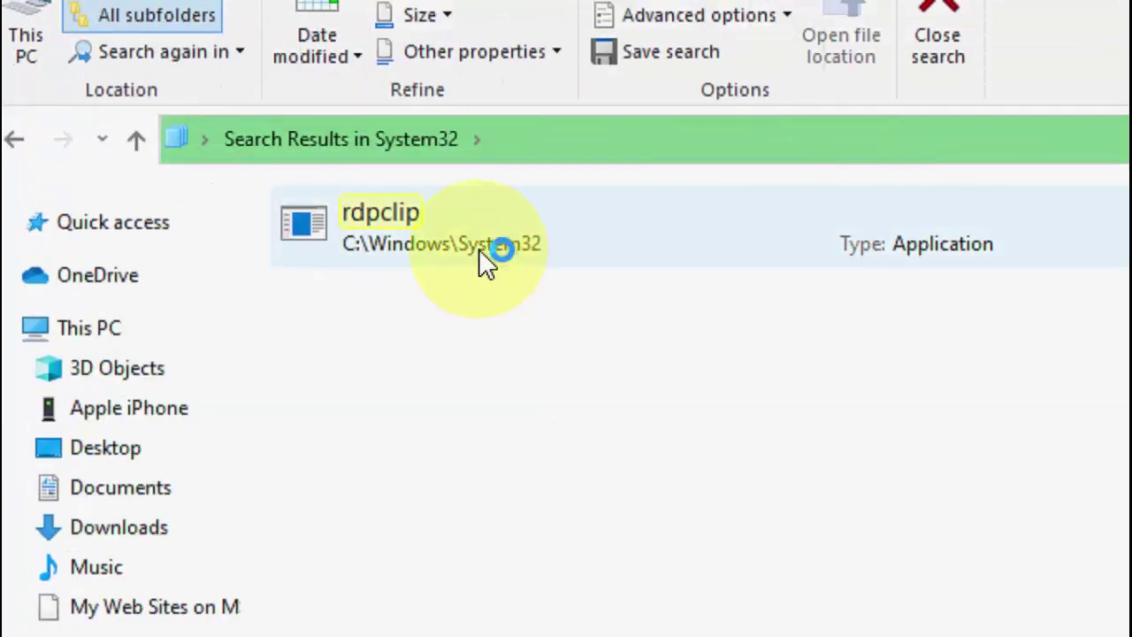
Run the rdpclip application found in System32 as administrator.
left_click(479, 248)
right_click(479, 248)
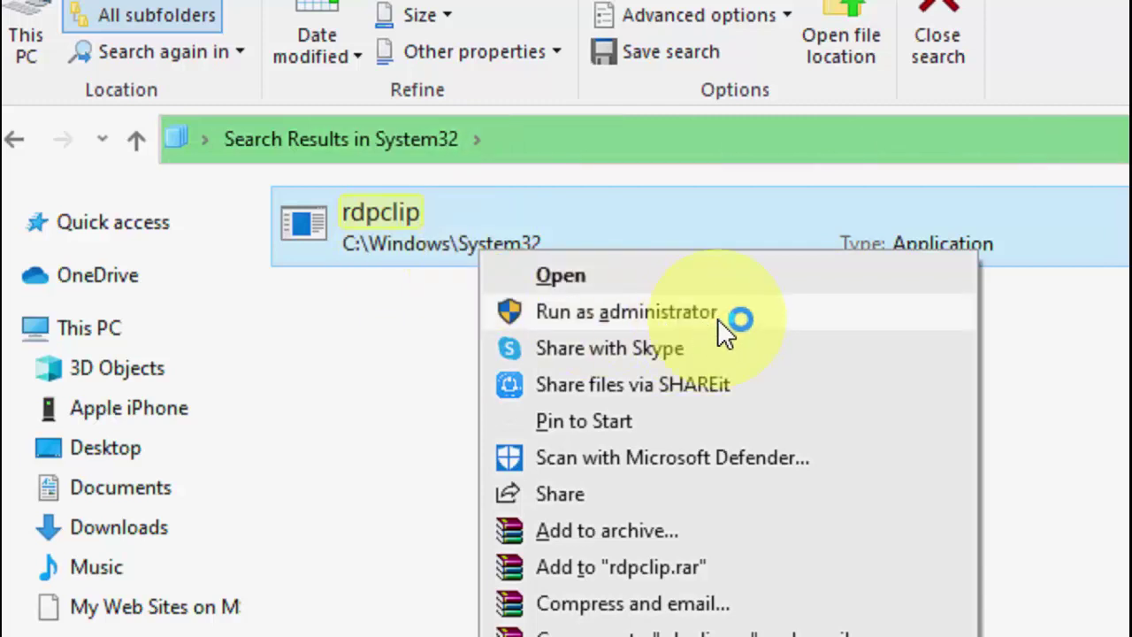
left_click(717, 314)
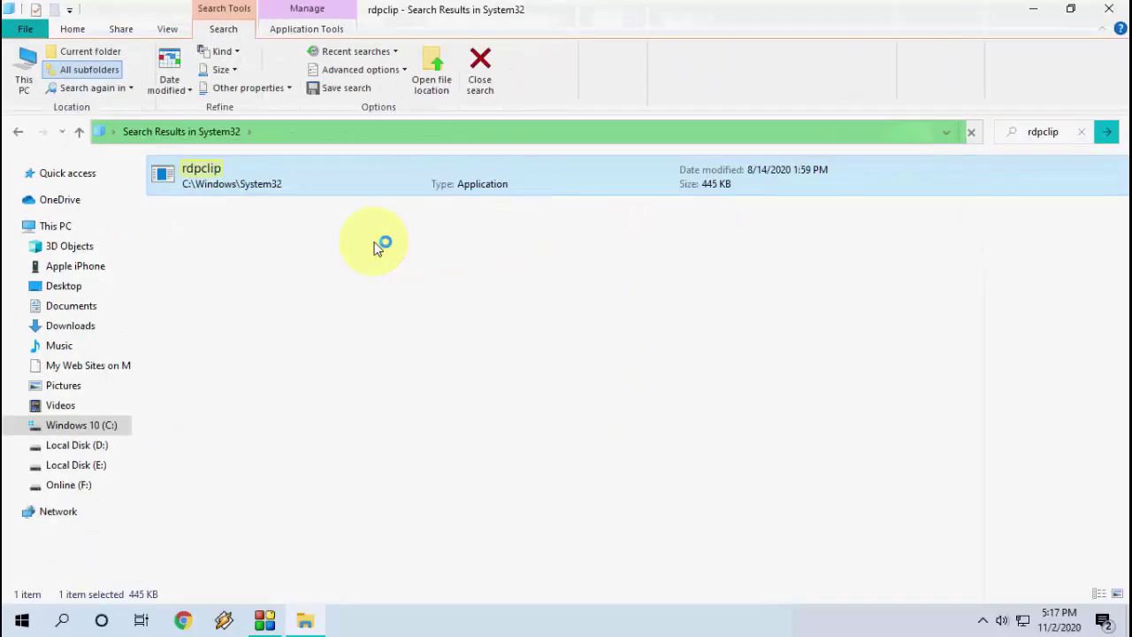
left_click(386, 257)
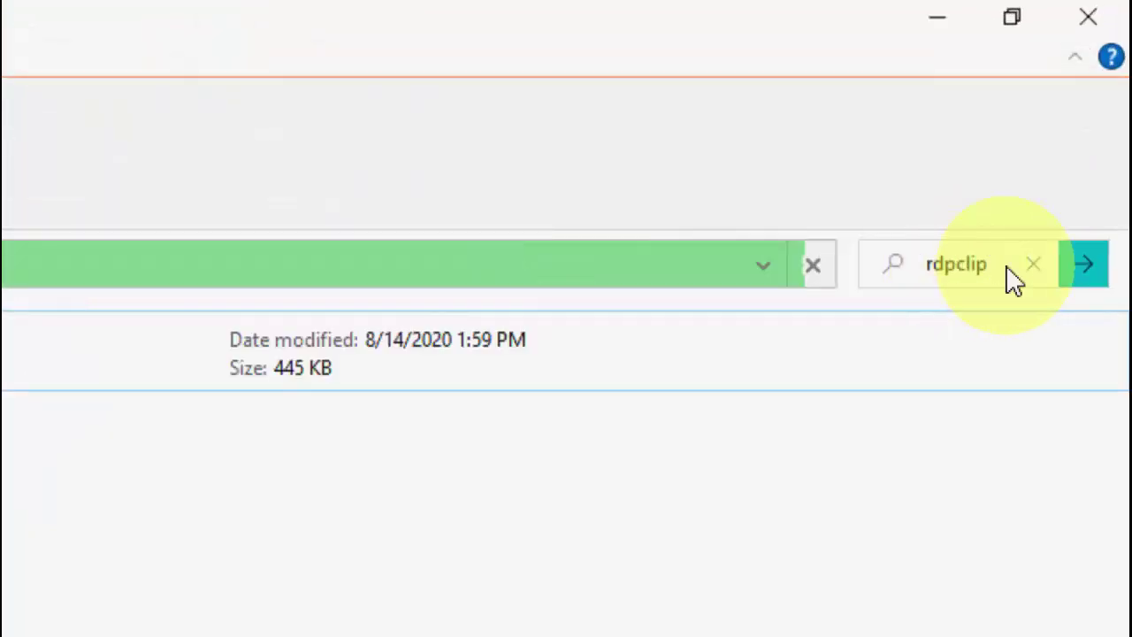
Search System32 for dwm and run the dwm application as administrator.
left_click(1031, 268)
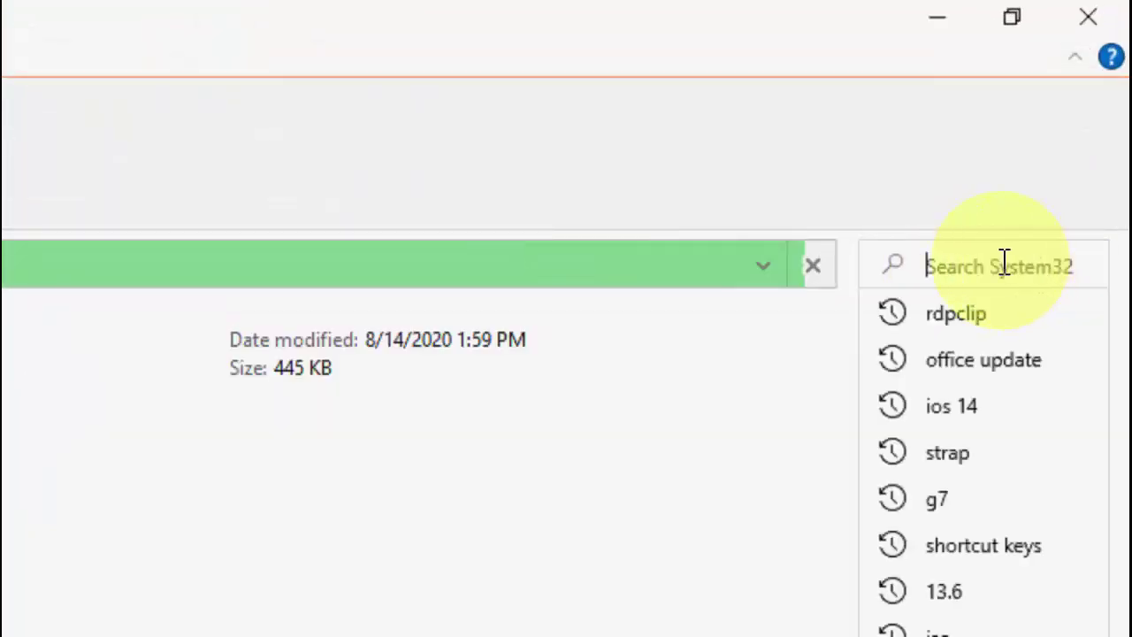
type("dwm")
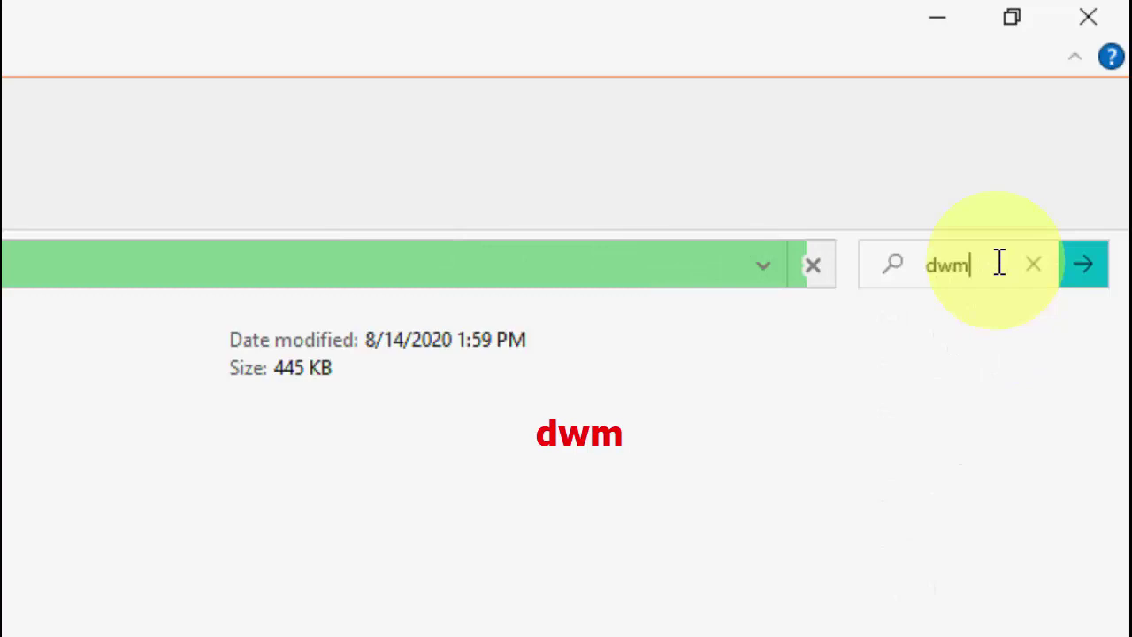
left_click(1093, 270)
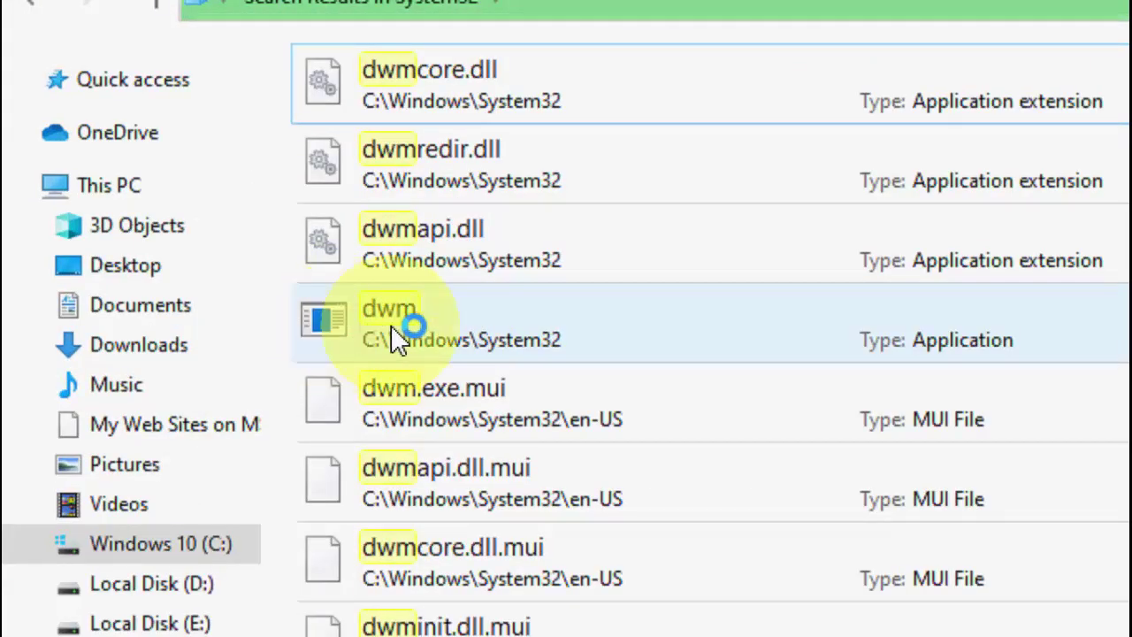
right_click(433, 336)
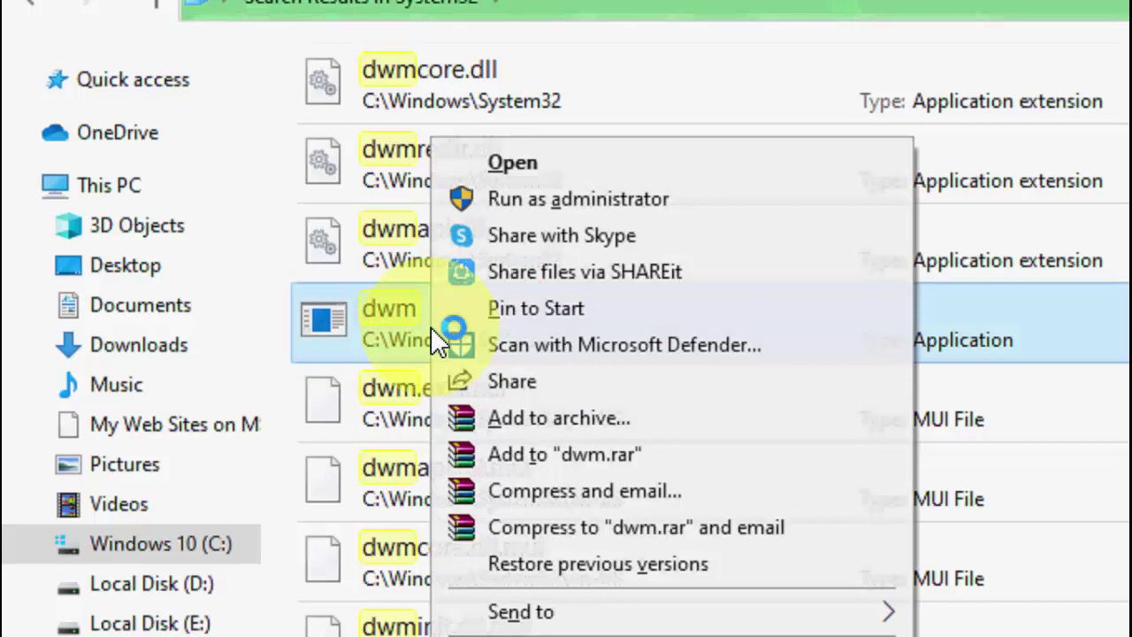
left_click(548, 202)
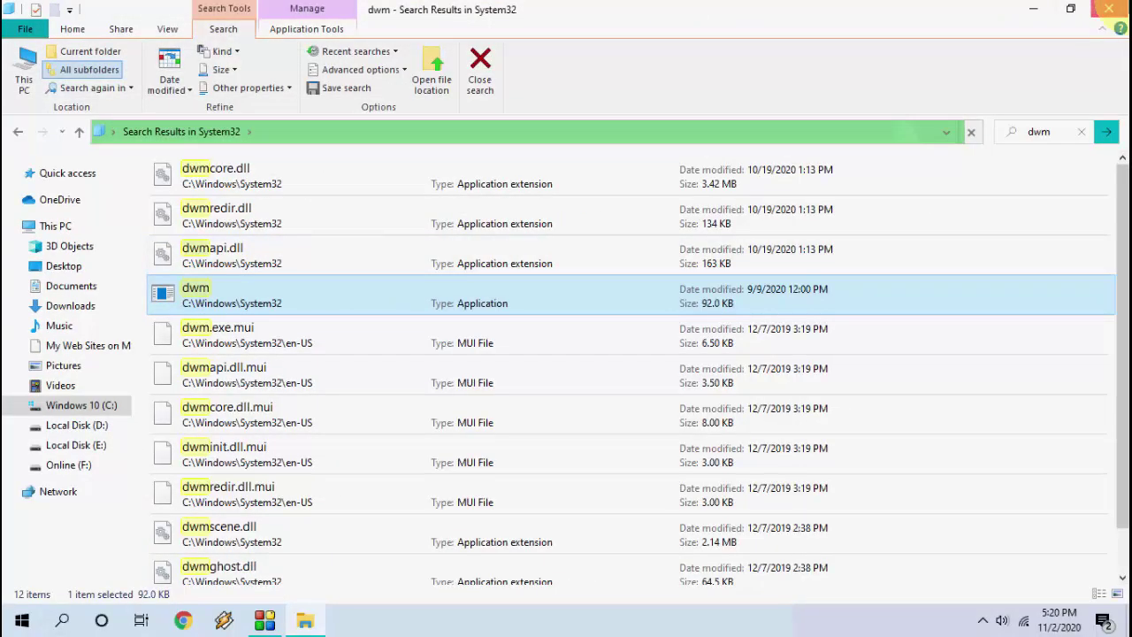
Close the System32 search results window and refresh the desktop twice.
left_click(1109, 9)
right_click(664, 137)
left_click(677, 177)
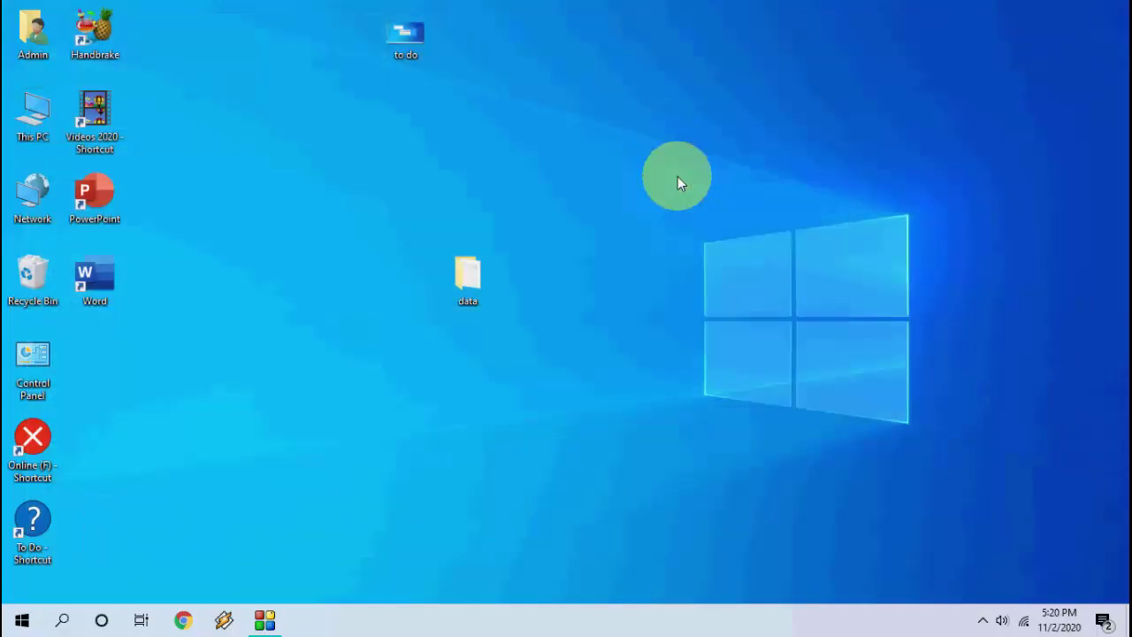
right_click(678, 176)
left_click(701, 221)
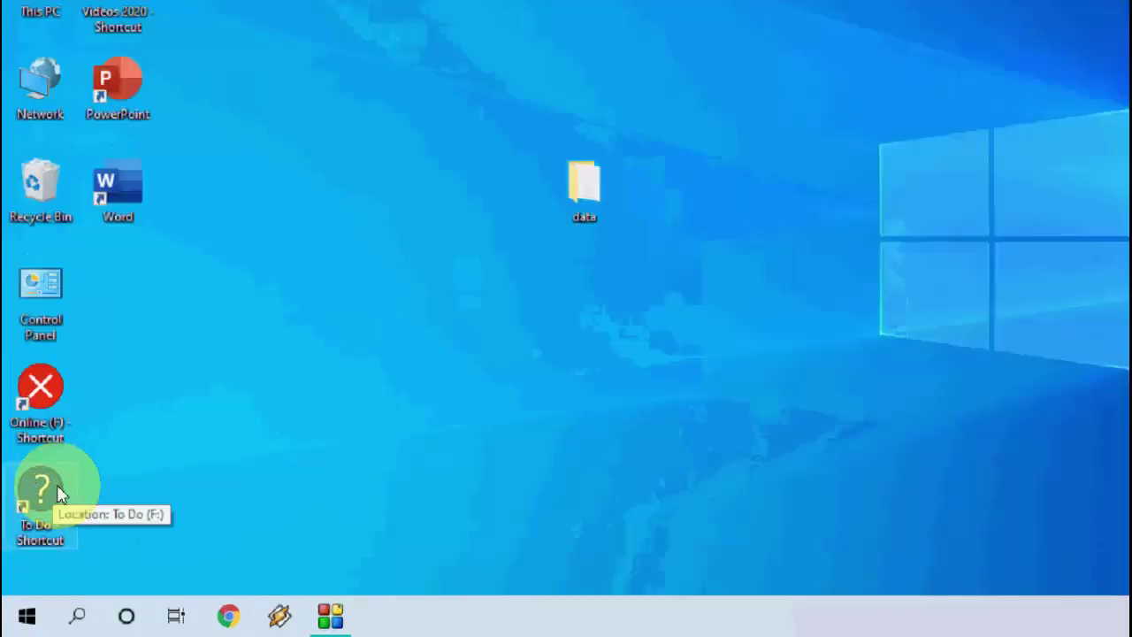
Find Command Prompt by searching for cmd, run it as administrator and allow it to make changes.
key("super")
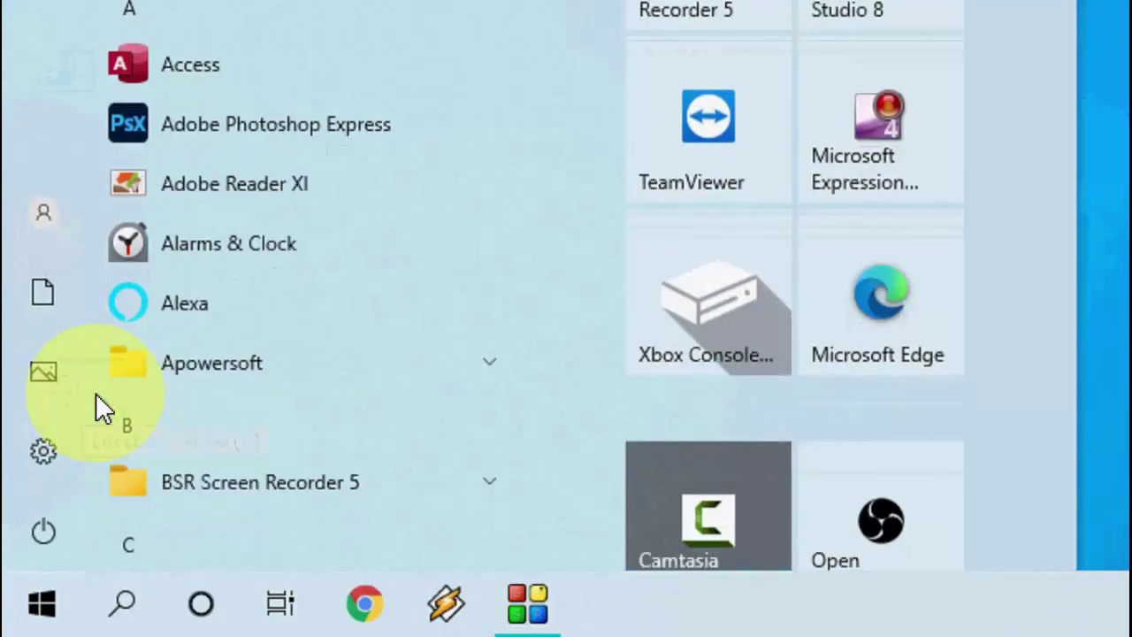
type("cmd")
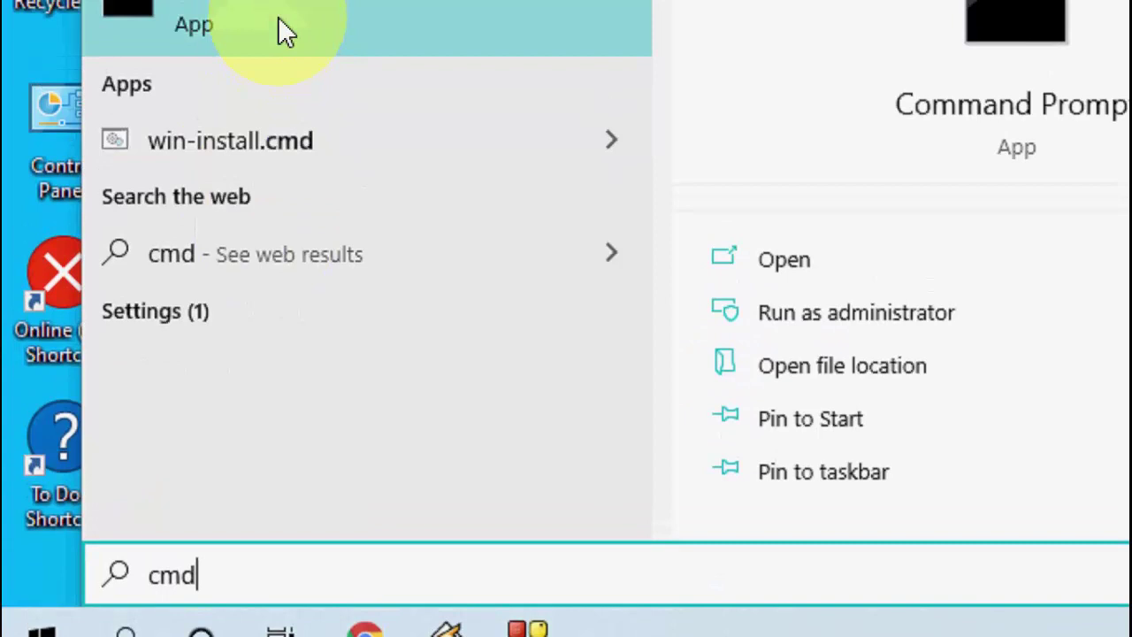
right_click(280, 76)
left_click(343, 142)
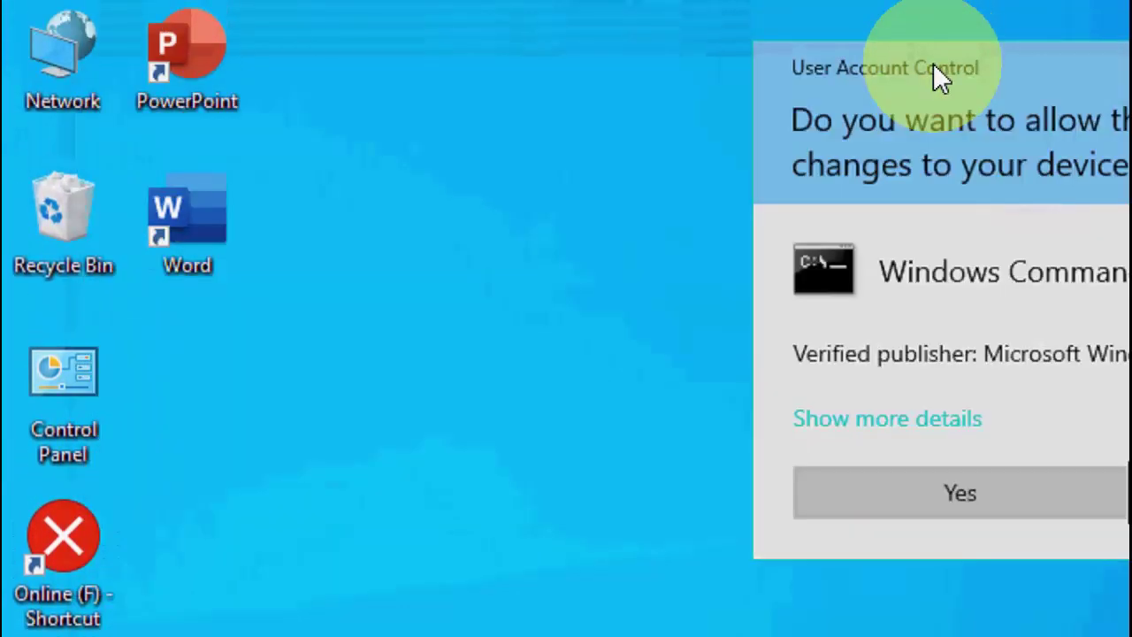
left_click(946, 495)
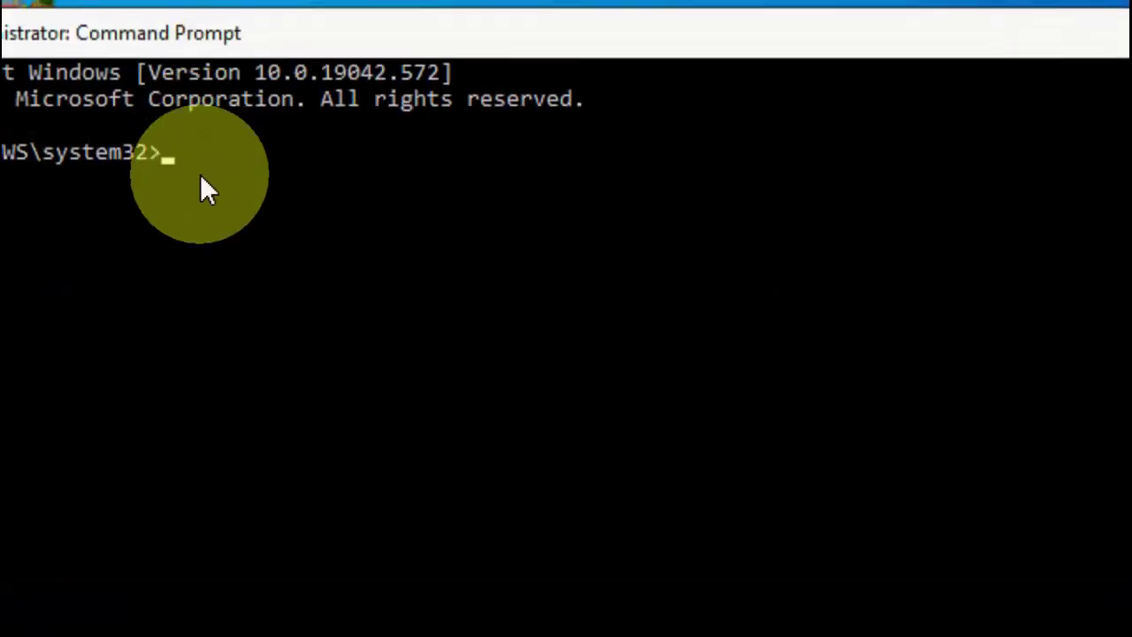
Enter the command cmd /c "echo off|clip" in the Command Prompt and move its window further into the desktop.
type("cmd /c \"echo off|clip\"")
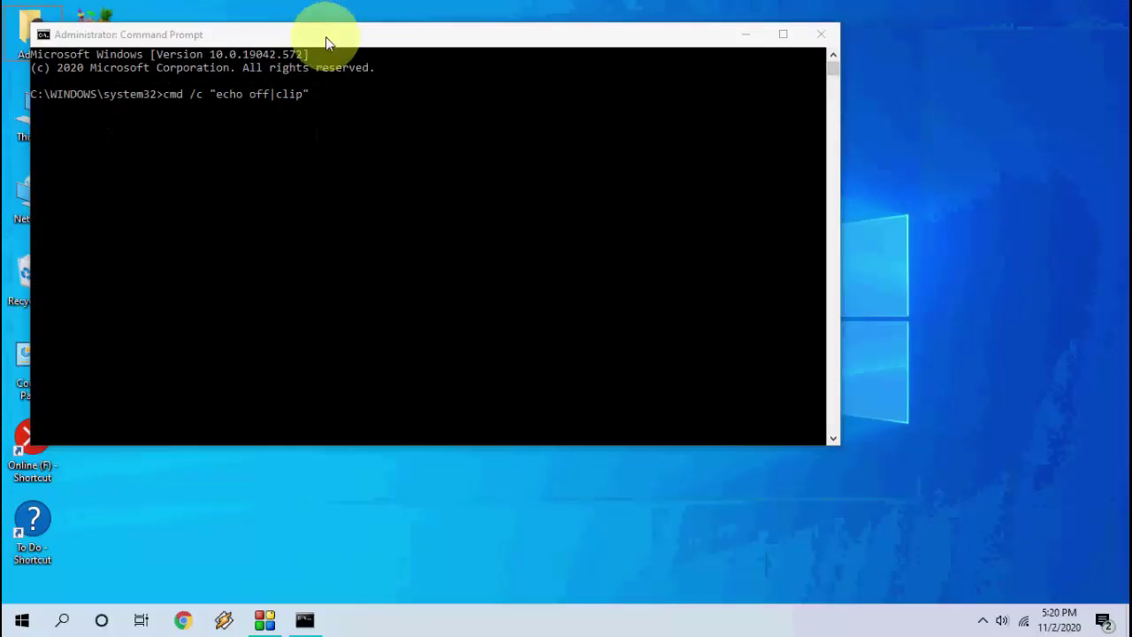
left_click_drag(498, 51, 578, 184)
left_click_drag(369, 98, 378, 111)
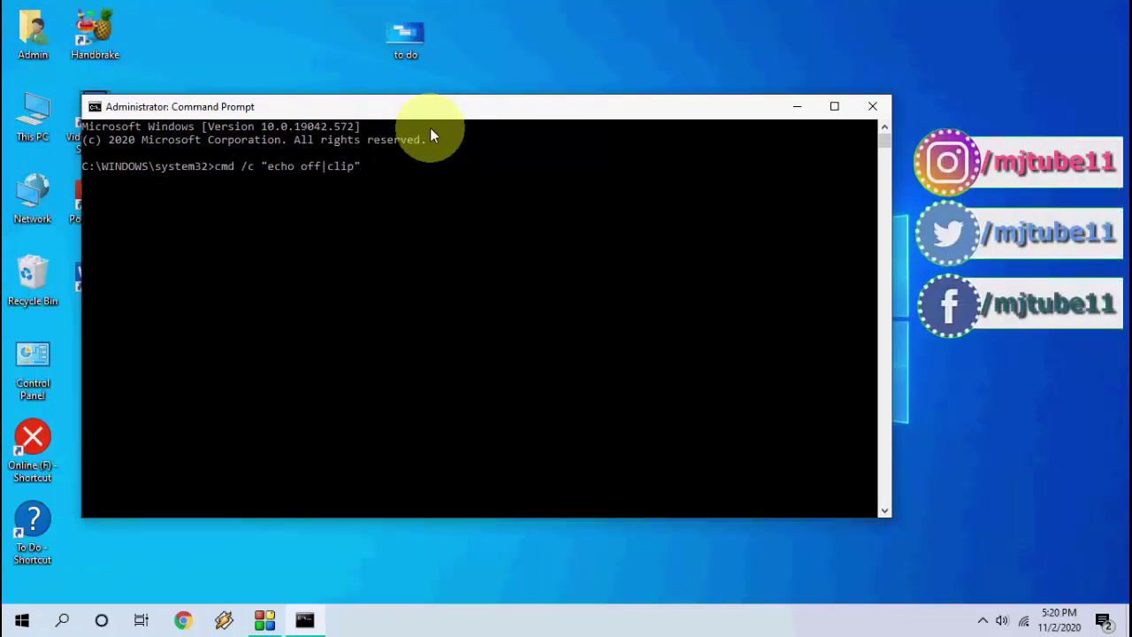
Close the Command Prompt window and refresh the desktop.
left_click(881, 107)
right_click(708, 141)
left_click(757, 187)
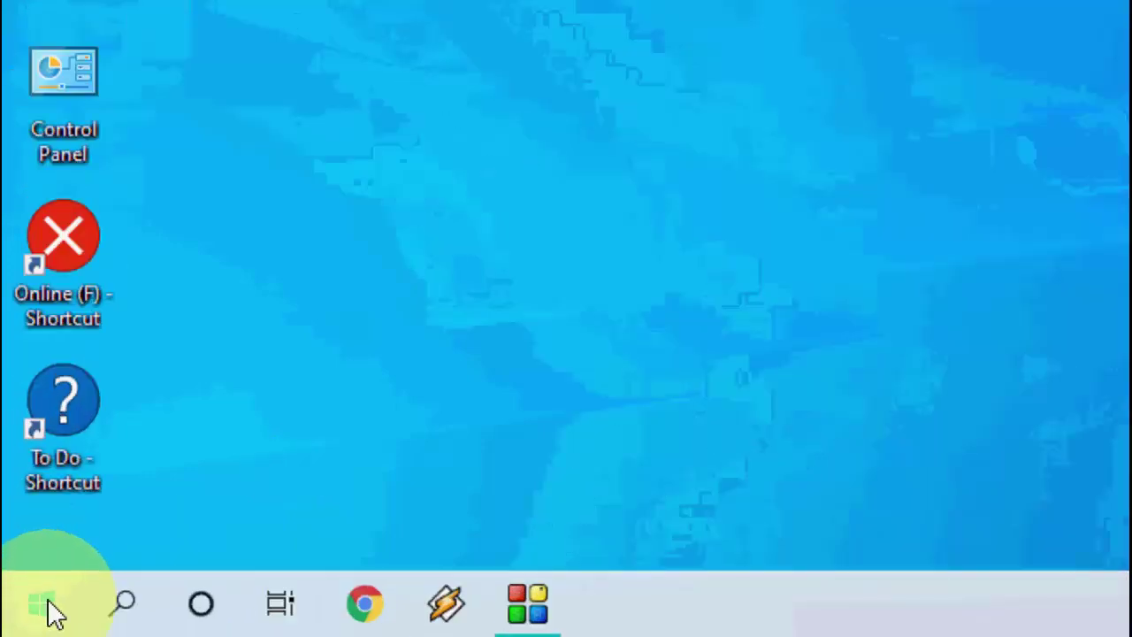
left_click(26, 622)
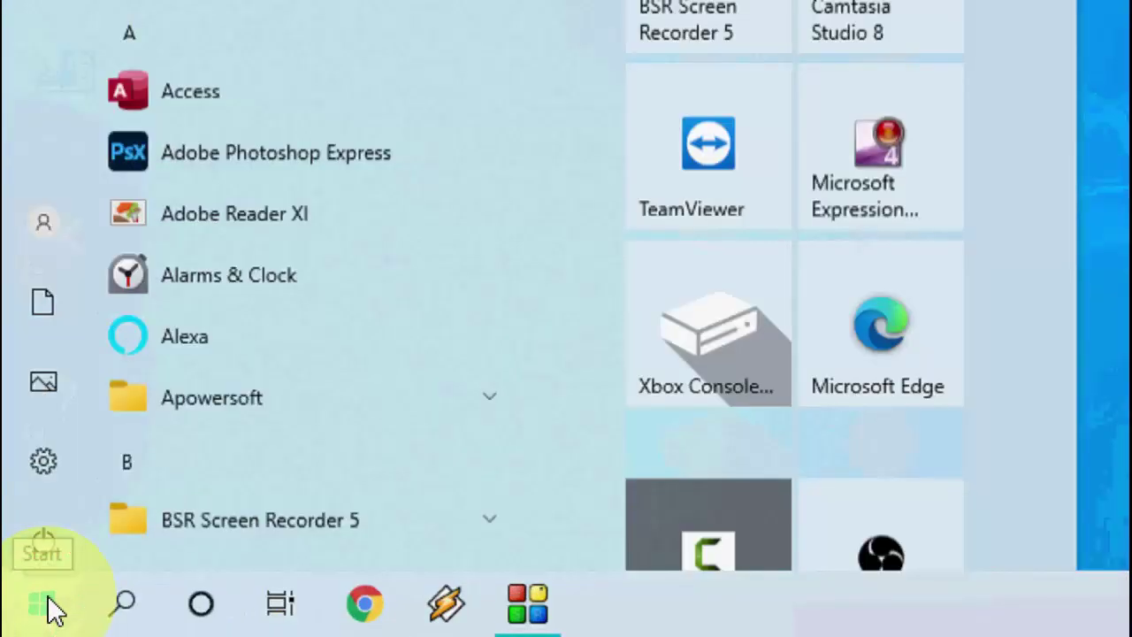
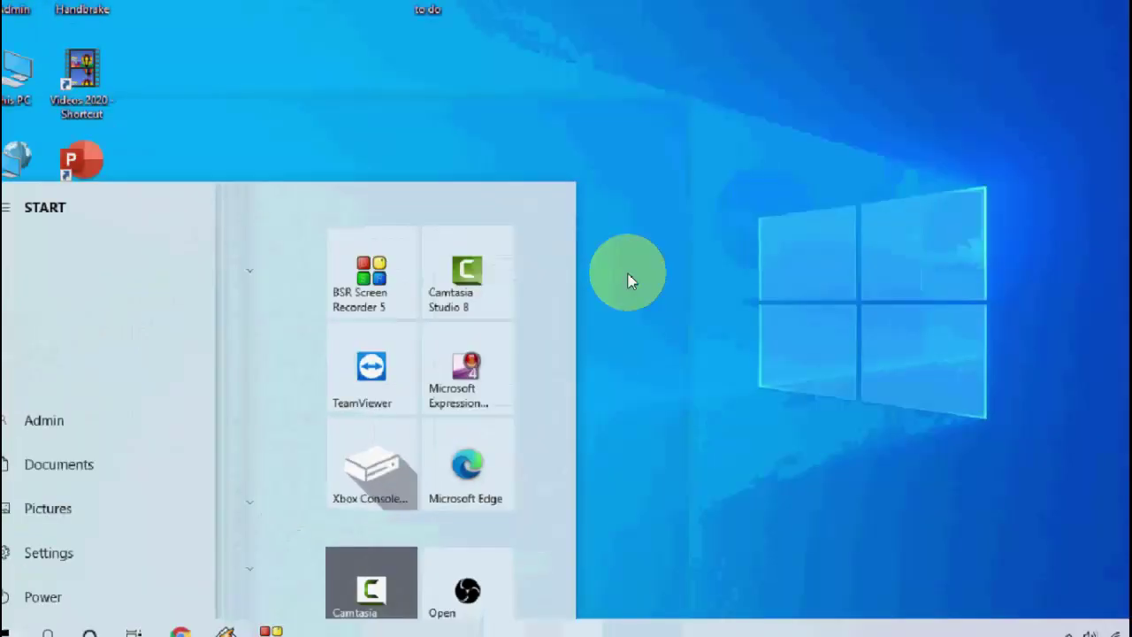
left_click(579, 297)
right_click(579, 293)
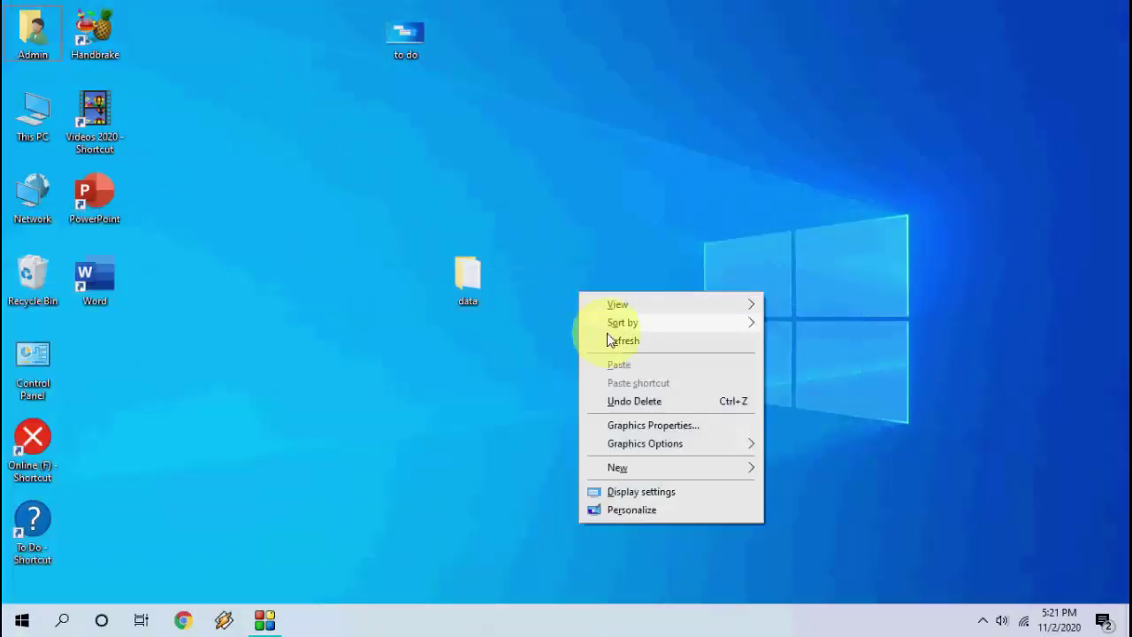
left_click(605, 335)
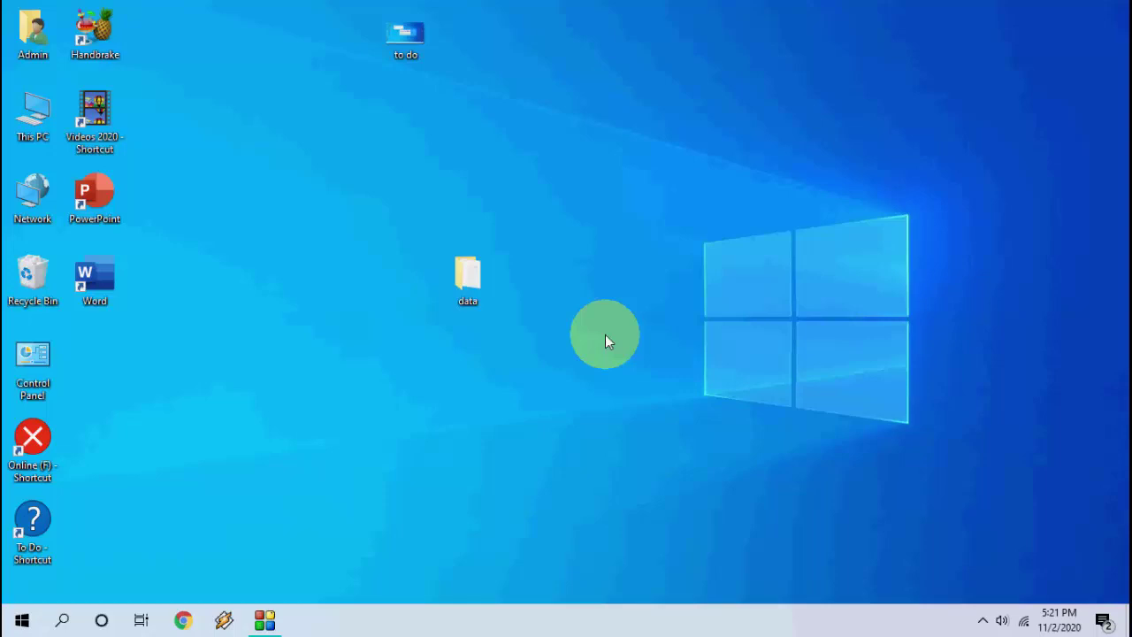
Open Computer Management for This PC and show its Device Manager.
right_click(32, 114)
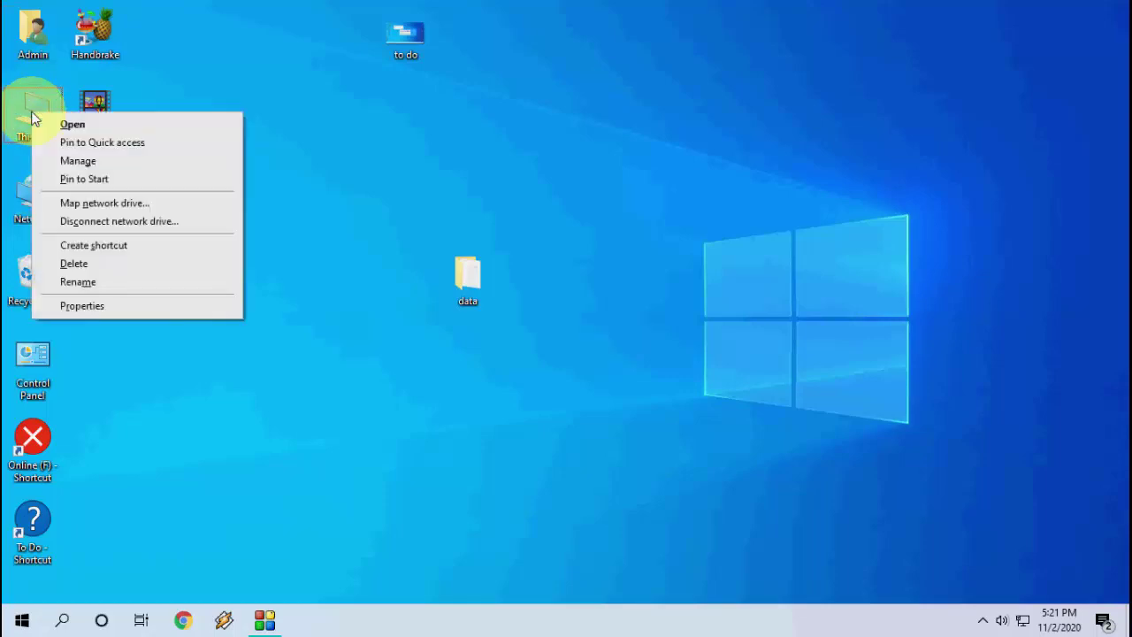
left_click(194, 82)
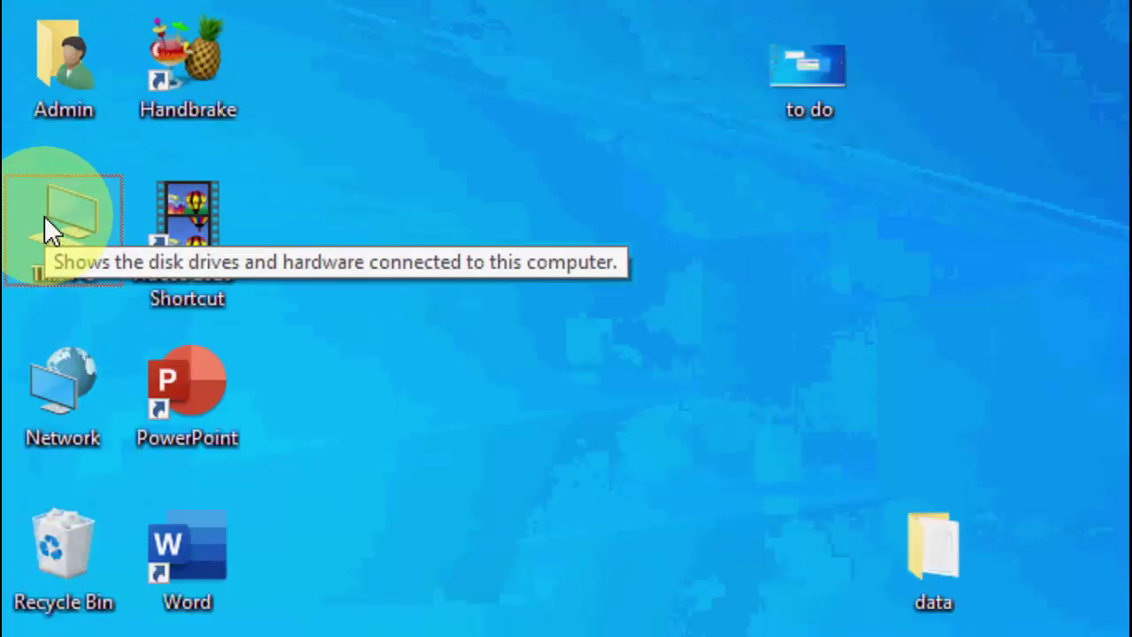
right_click(44, 216)
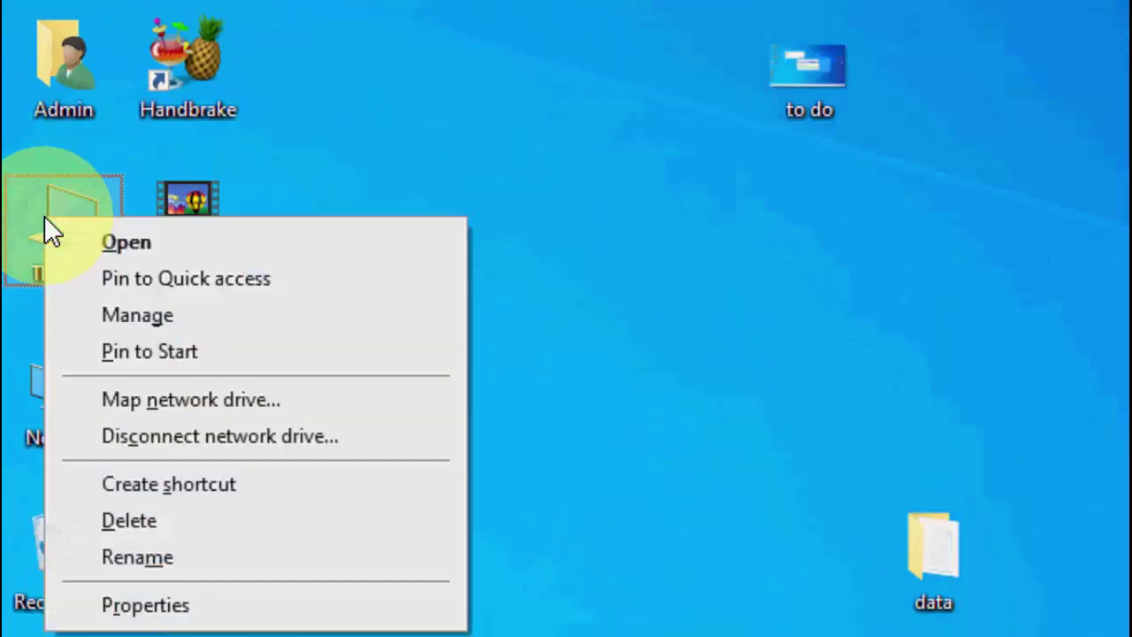
left_click(186, 320)
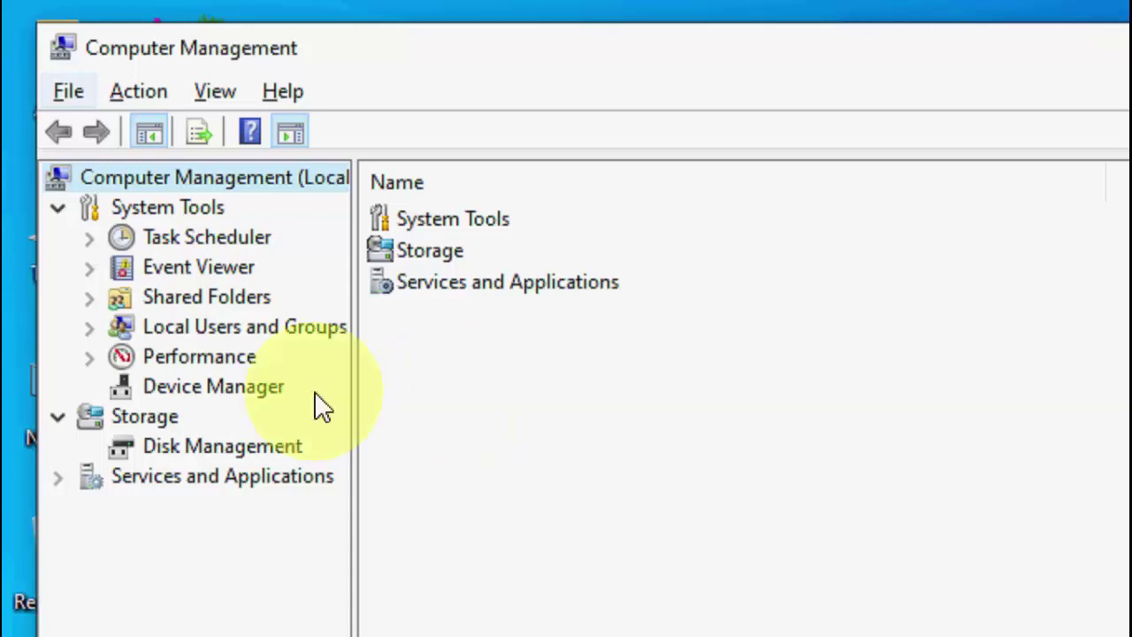
left_click(253, 386)
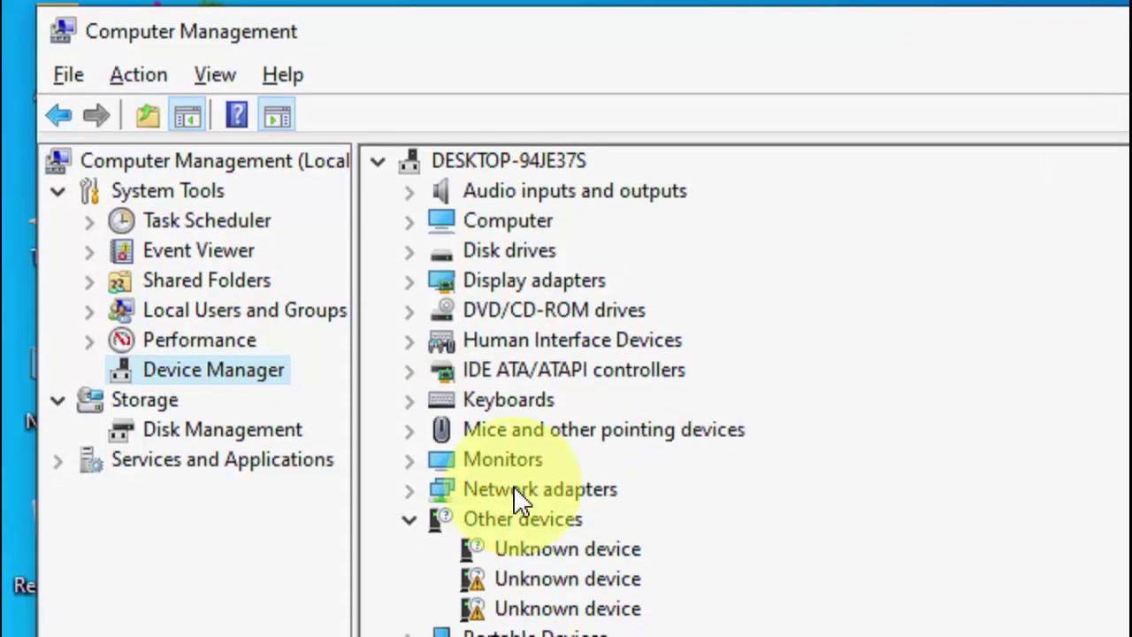
Collapse Other devices and start a driver update for the Apple iPhone under Portable Devices.
left_click(409, 522)
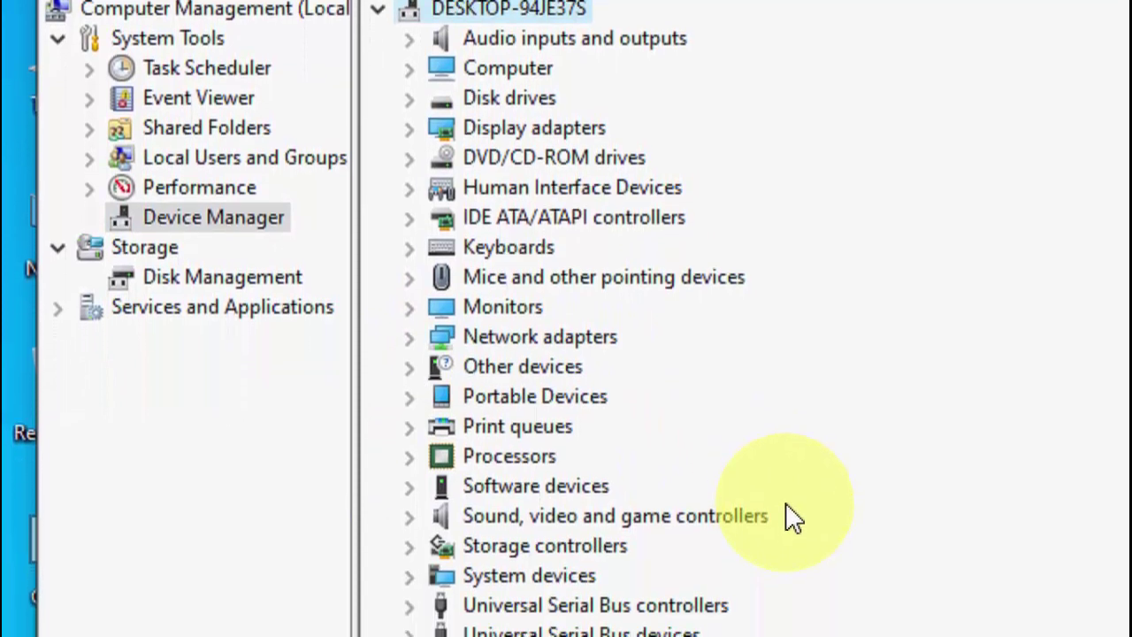
left_click(408, 396)
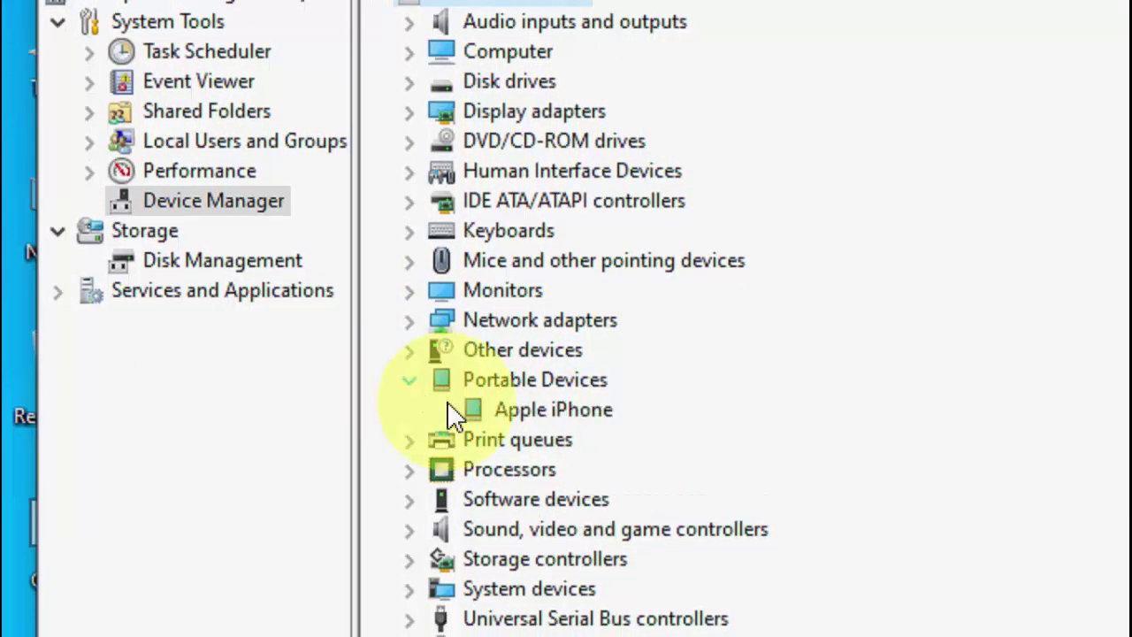
left_click(520, 411)
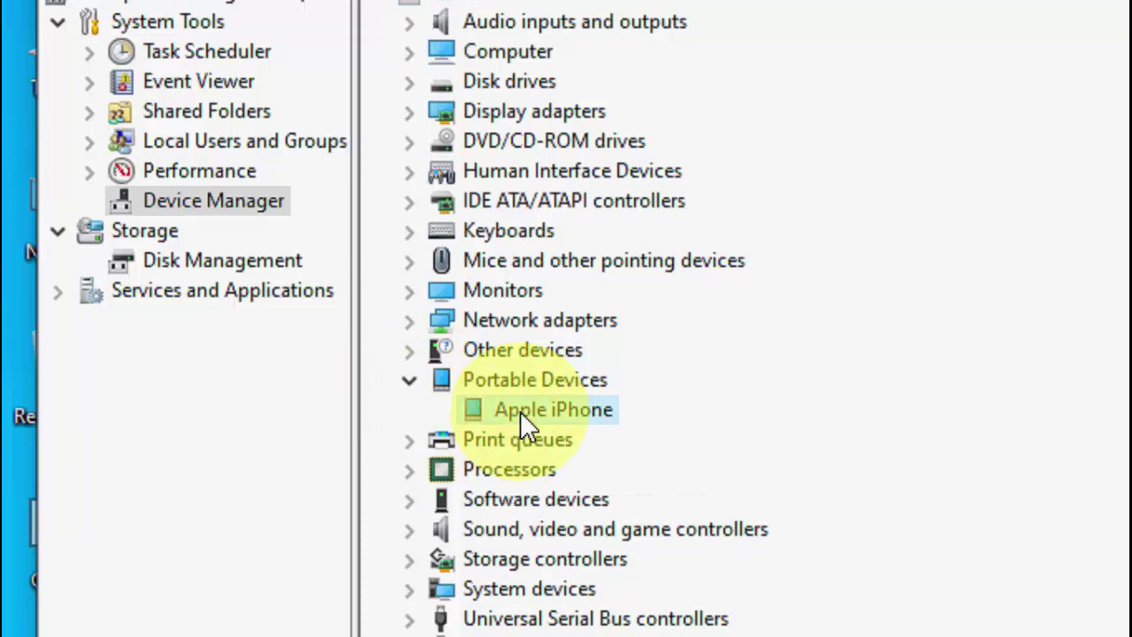
right_click(520, 411)
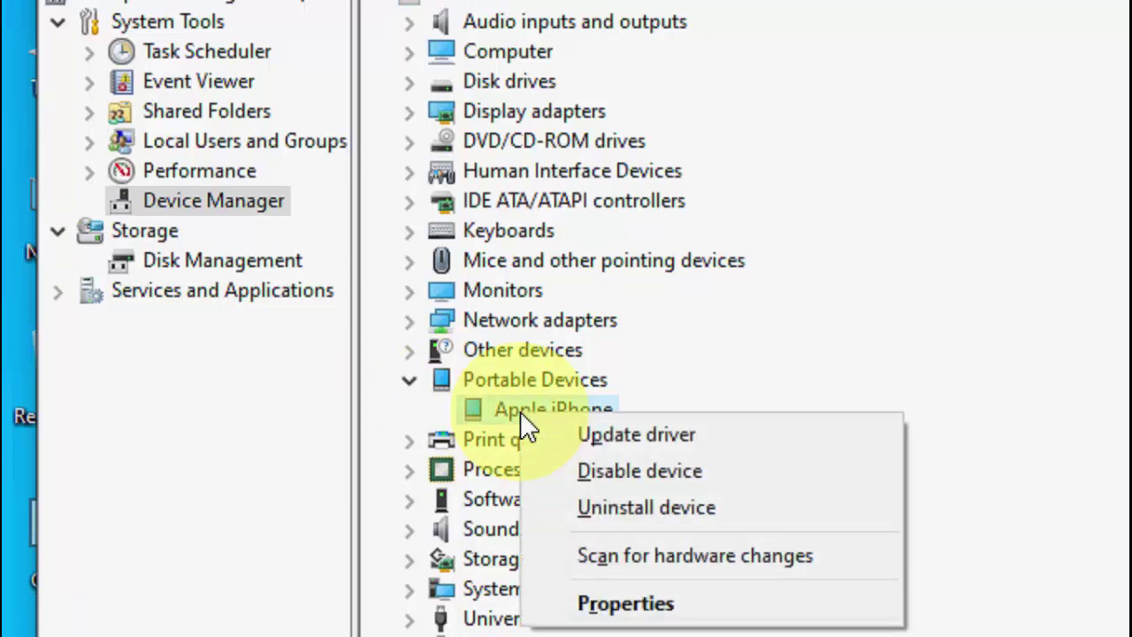
left_click(731, 439)
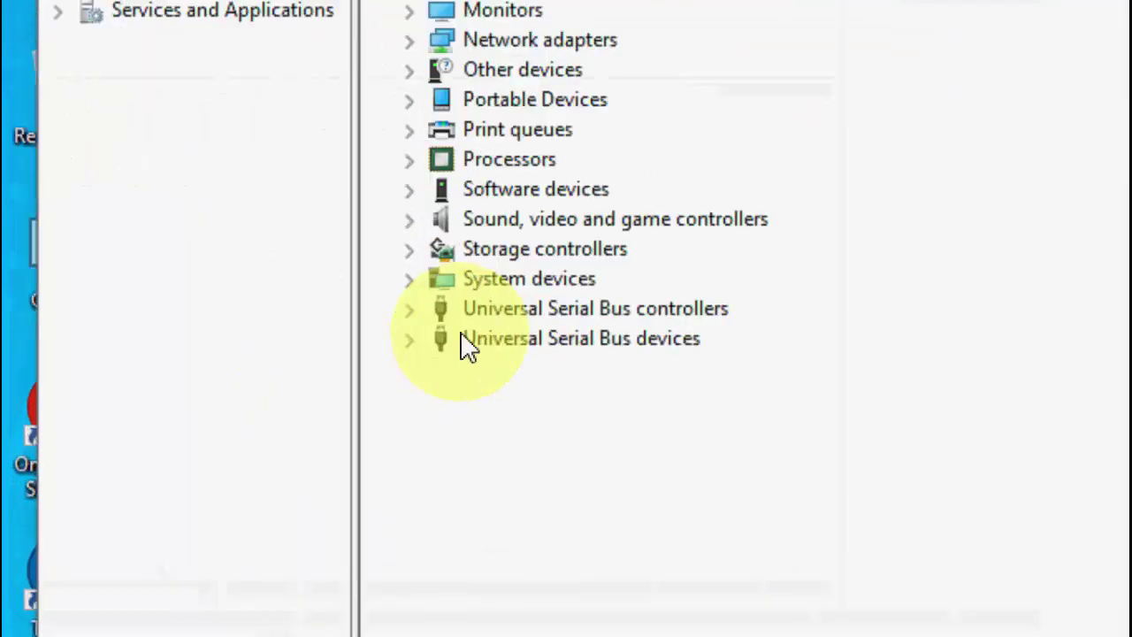
Start driver updates for the Apple Mobile Device USB Composite Device and the Apple Mobile Device USB Device under Universal Serial Bus devices.
left_click(412, 342)
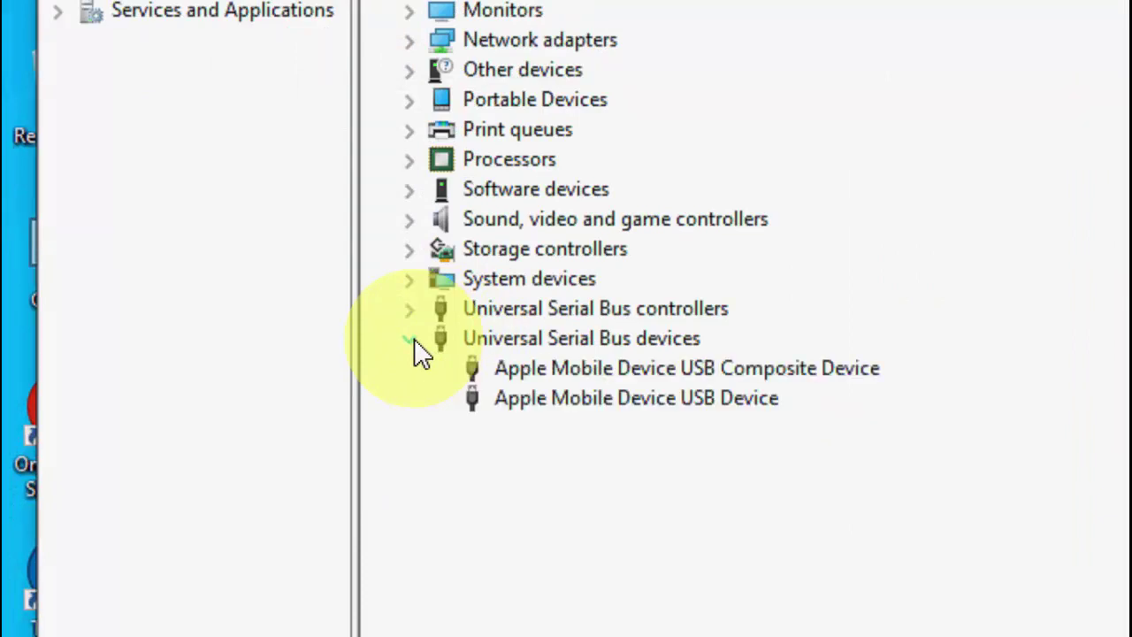
right_click(622, 372)
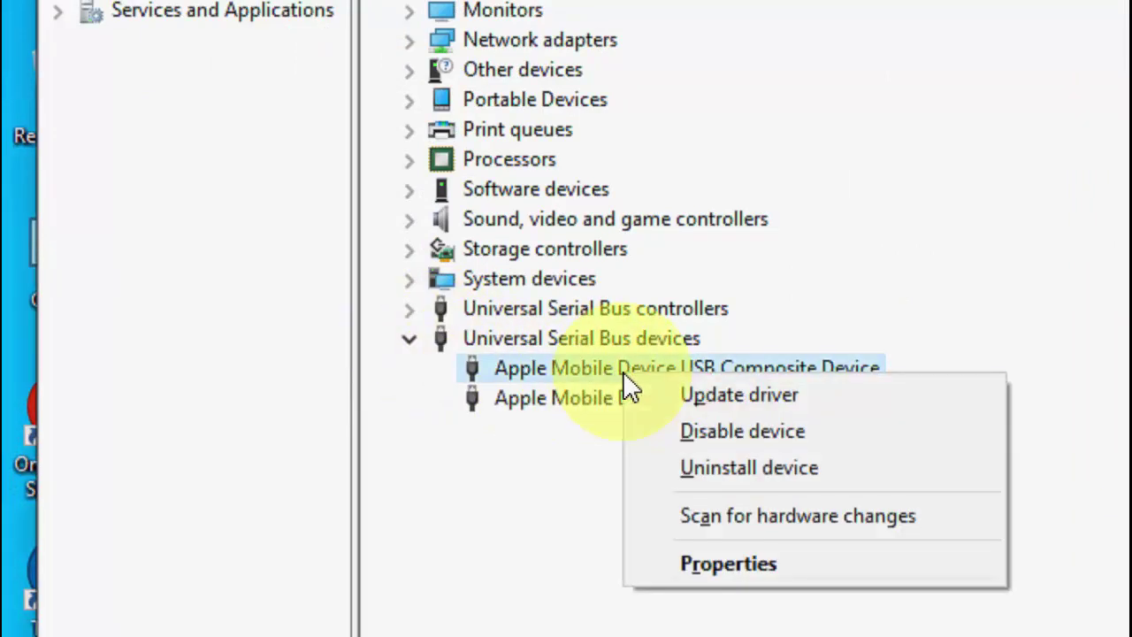
left_click(655, 389)
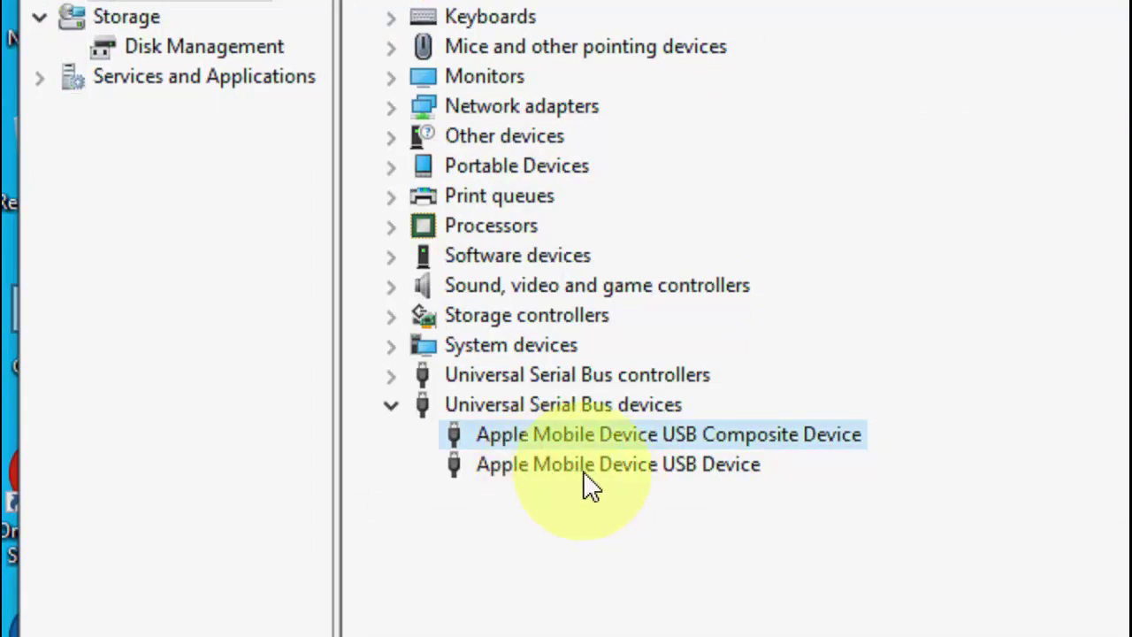
right_click(583, 471)
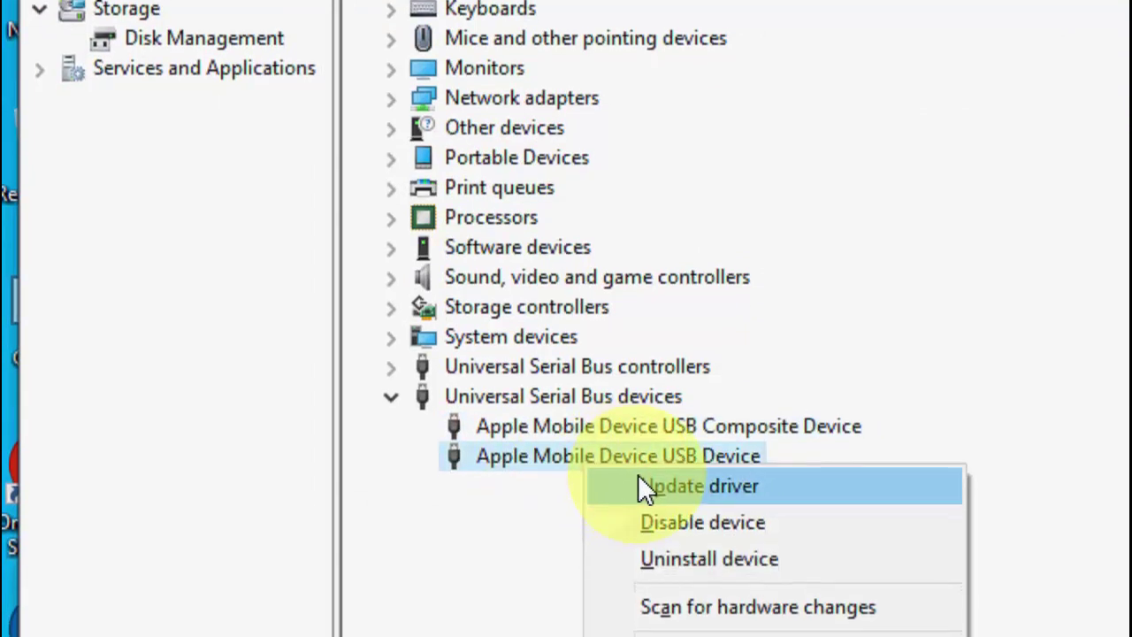
left_click(641, 491)
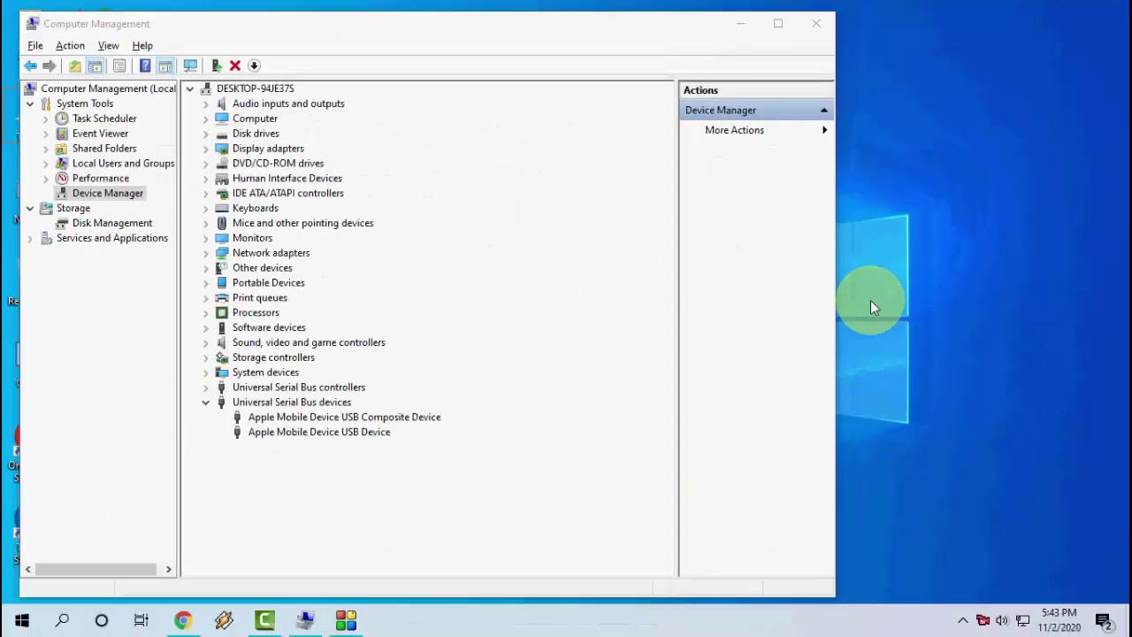
Refresh the desktop and close the Computer Management window.
right_click(870, 306)
left_click(907, 271)
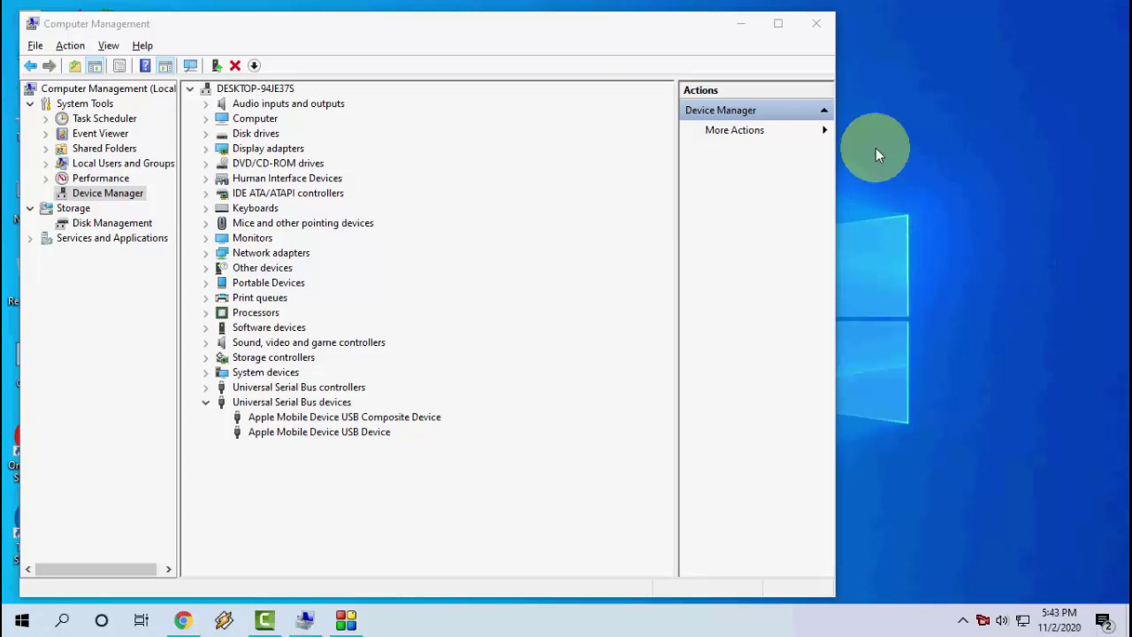
left_click(818, 25)
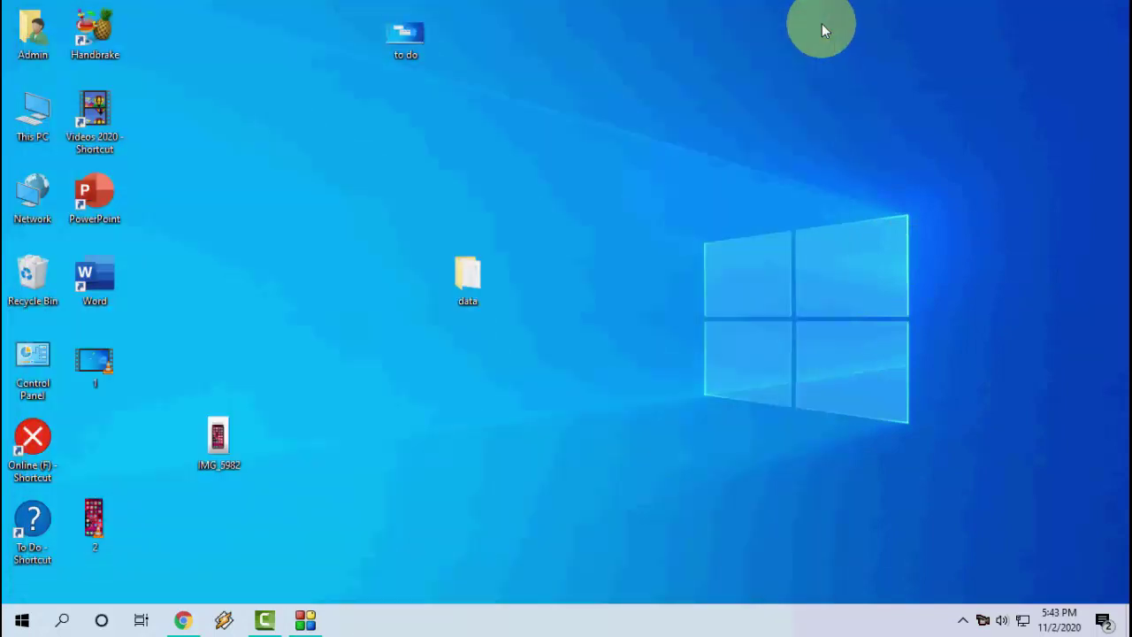